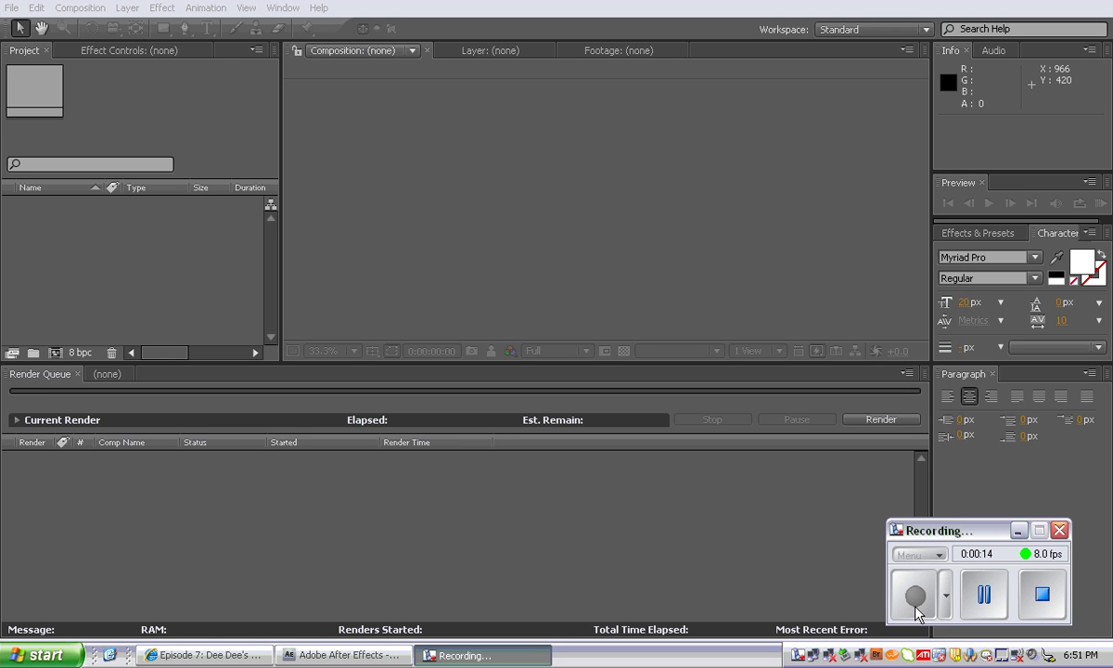
Import the GordonsHead.mov clip from Lessons/Lesson05/Assets into the project
right_click(132, 264)
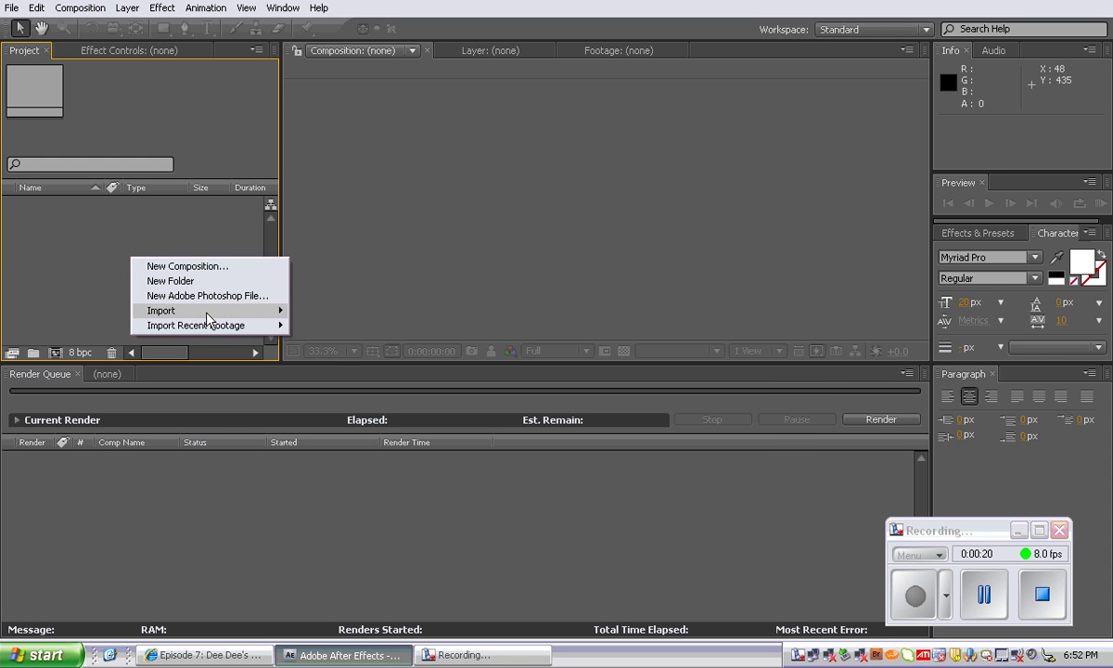
mouse_move(232, 310)
click(344, 313)
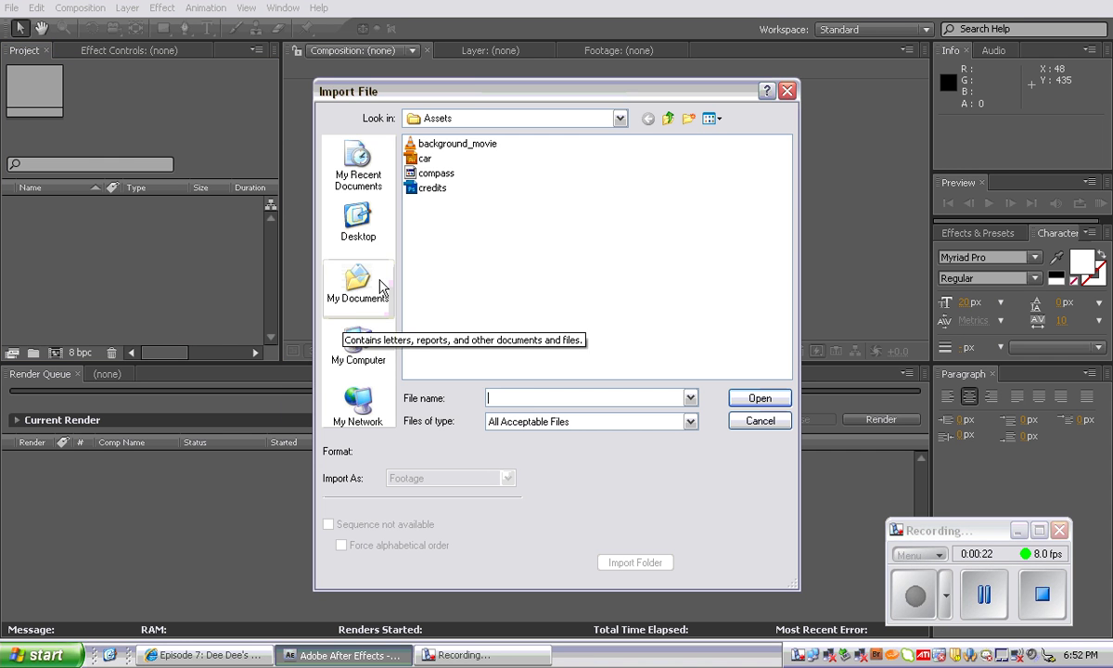
click(360, 352)
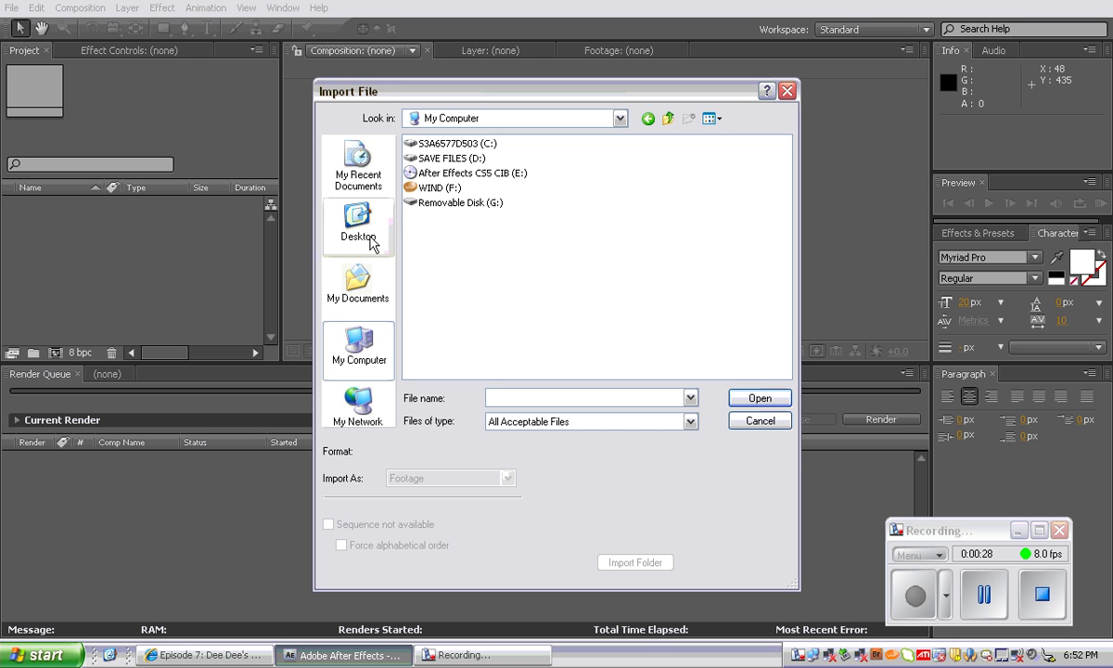
double_click(433, 173)
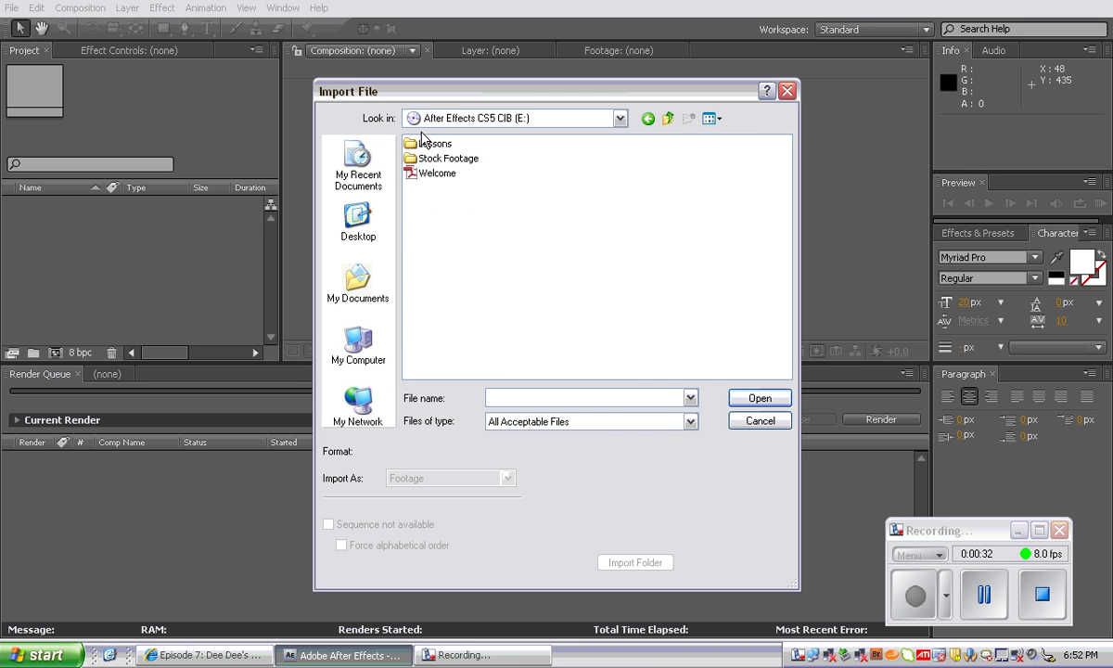
double_click(428, 146)
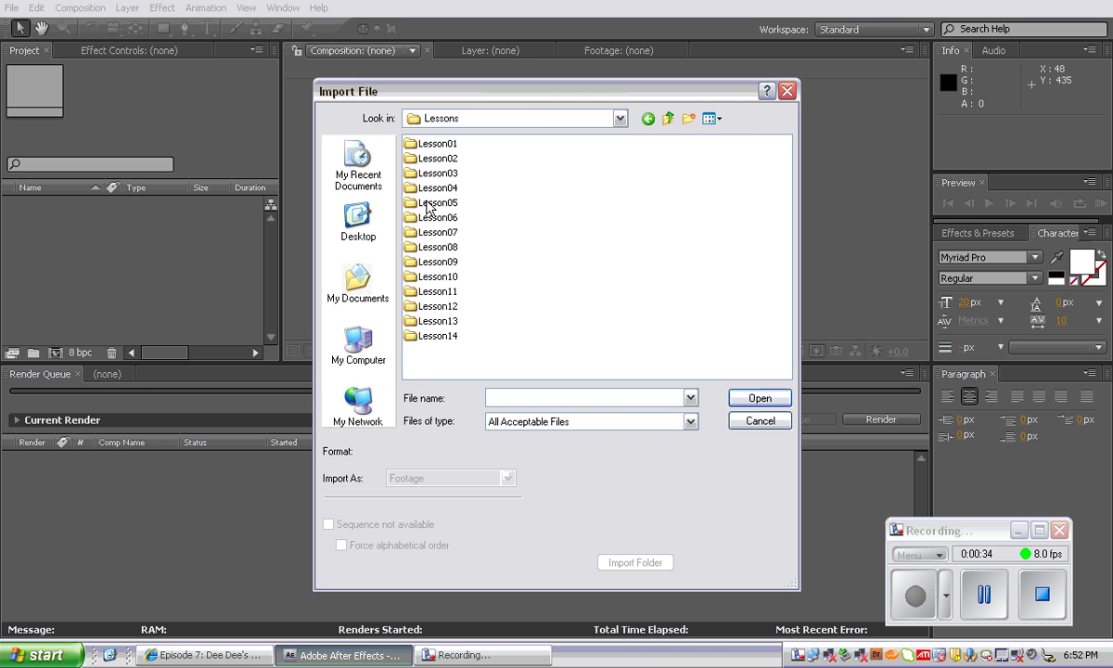
double_click(436, 217)
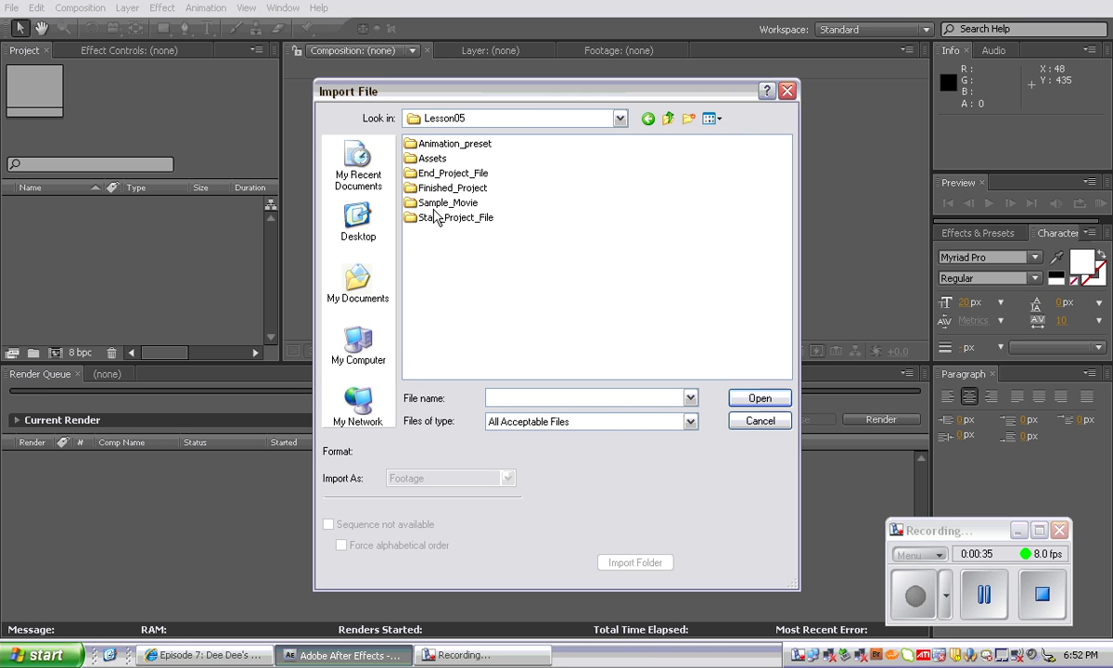
double_click(440, 161)
click(443, 159)
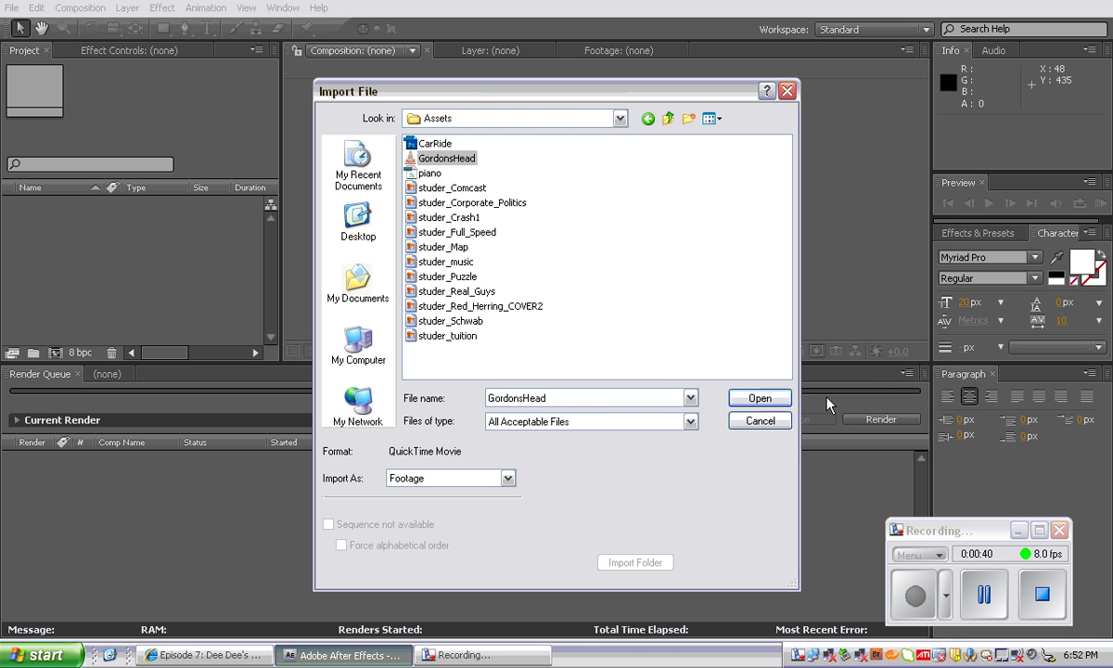
click(763, 398)
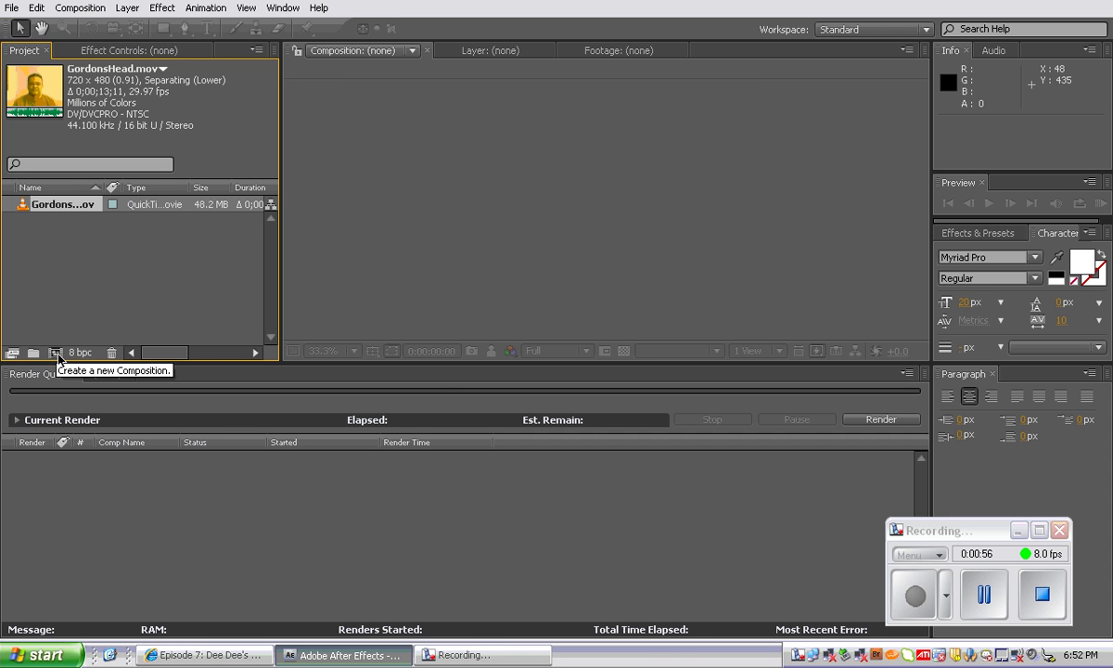
Create a new 1280 x 720, 29.97 fps composition named 'Gordons Head'
click(55, 353)
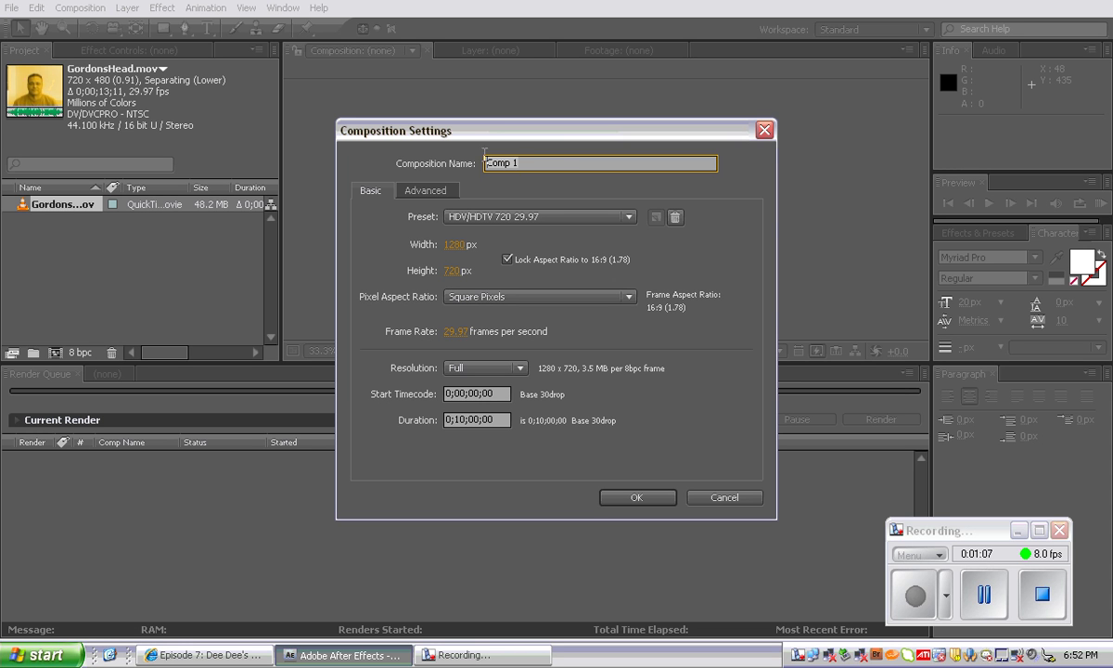
text(Gordons G)
key(BackSpace)
text(Head)
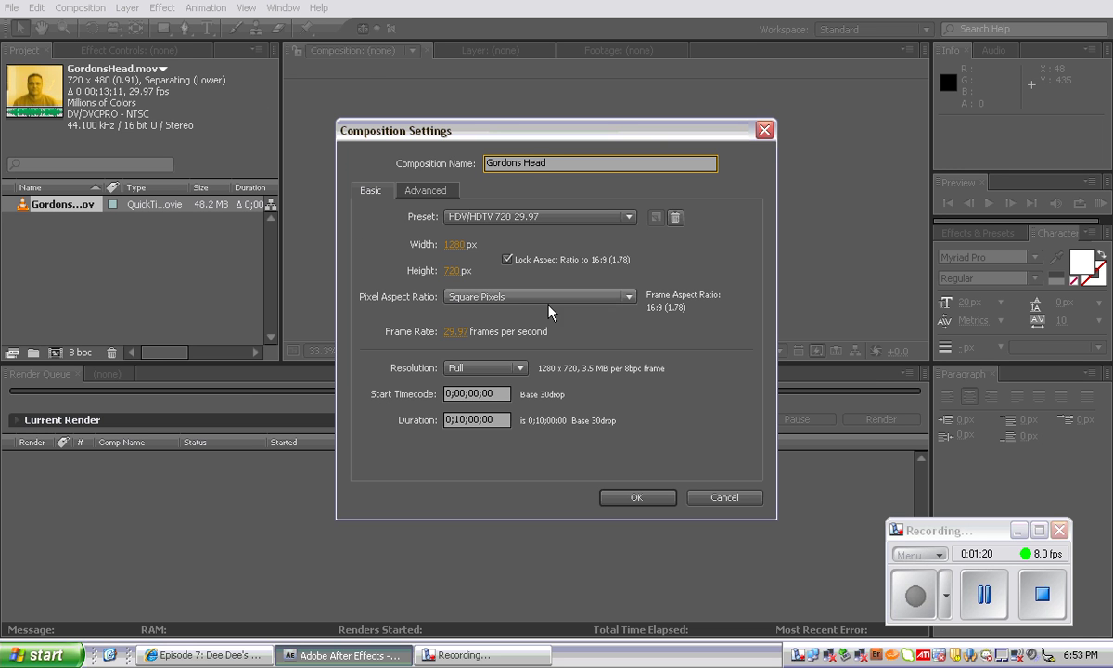
click(636, 498)
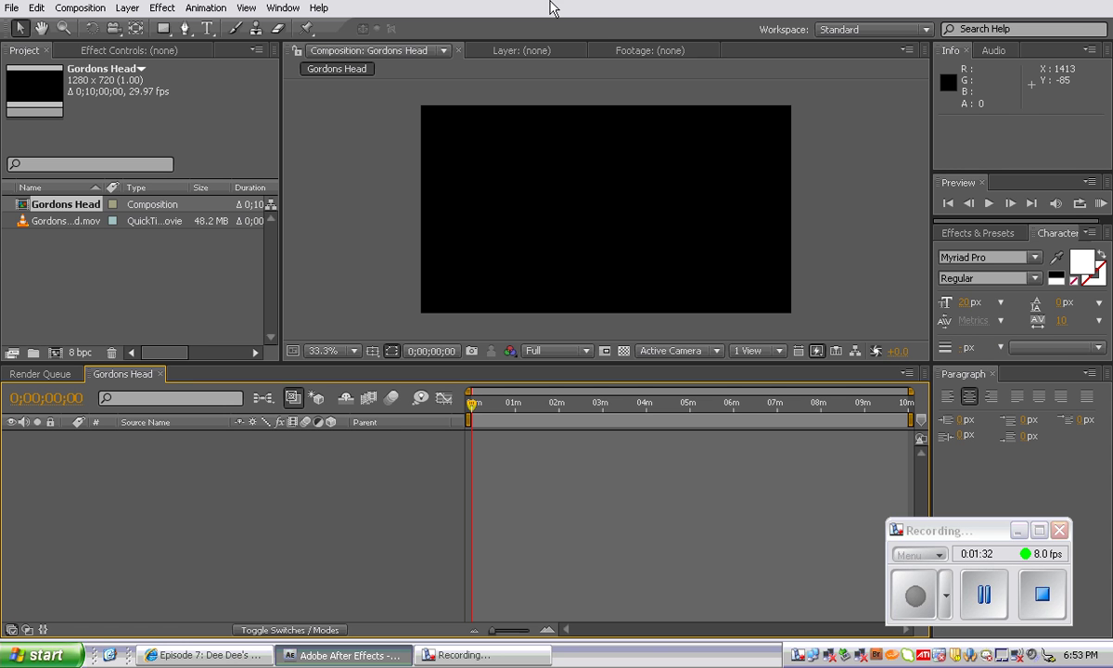
Resize the Gordons Head composition to 360 x 240 with Lock Aspect Ratio unchecked
click(67, 206)
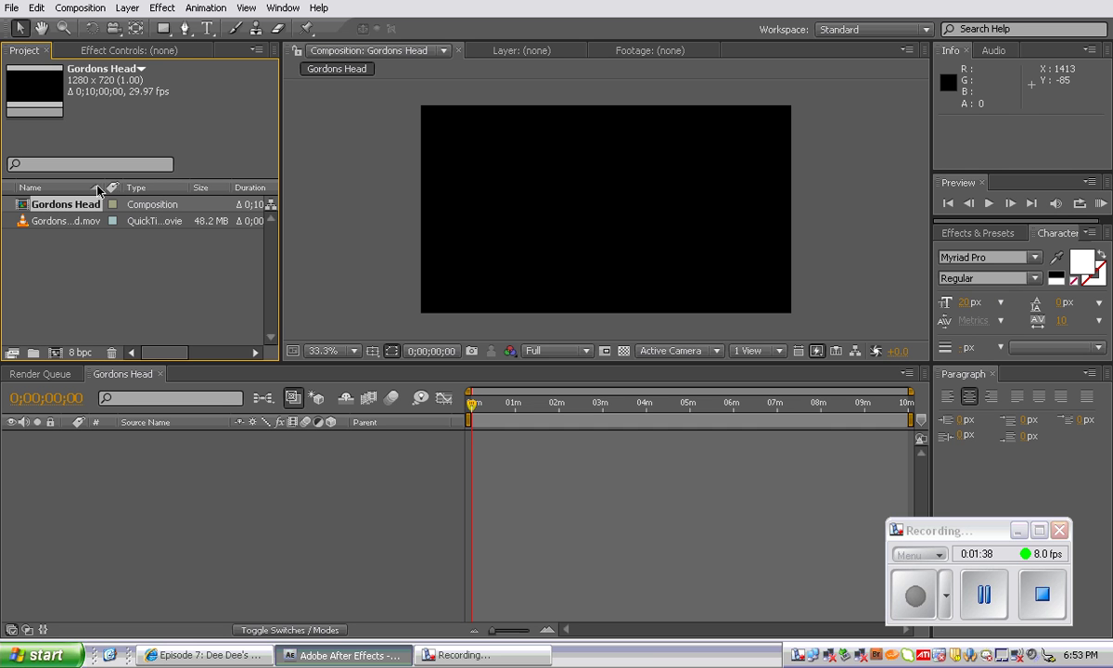
click(81, 14)
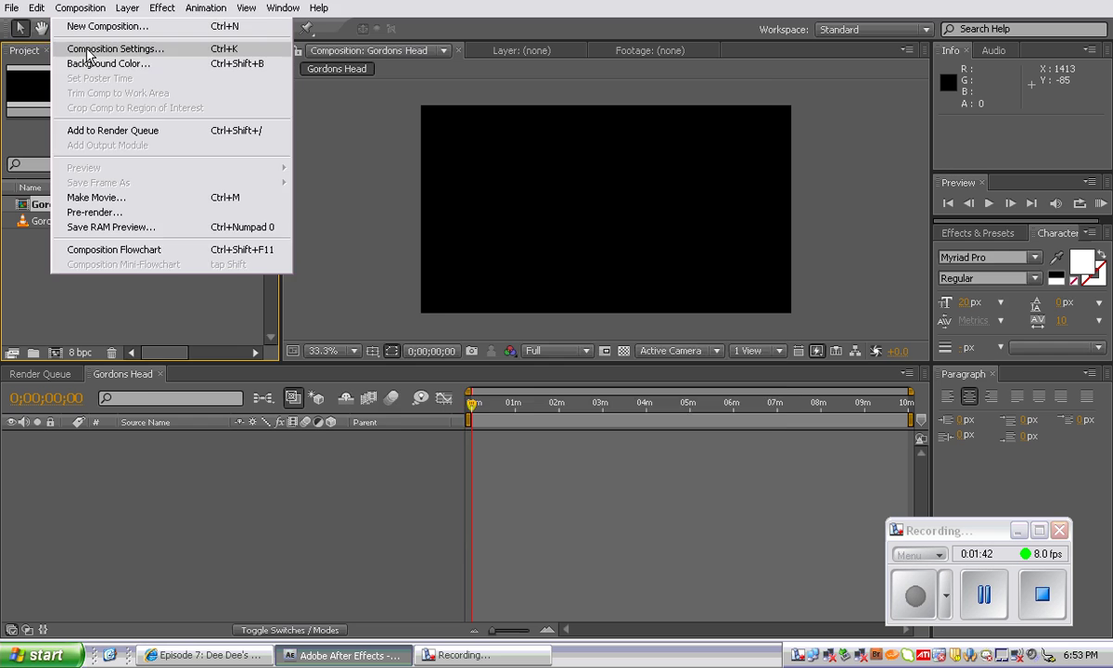
click(87, 51)
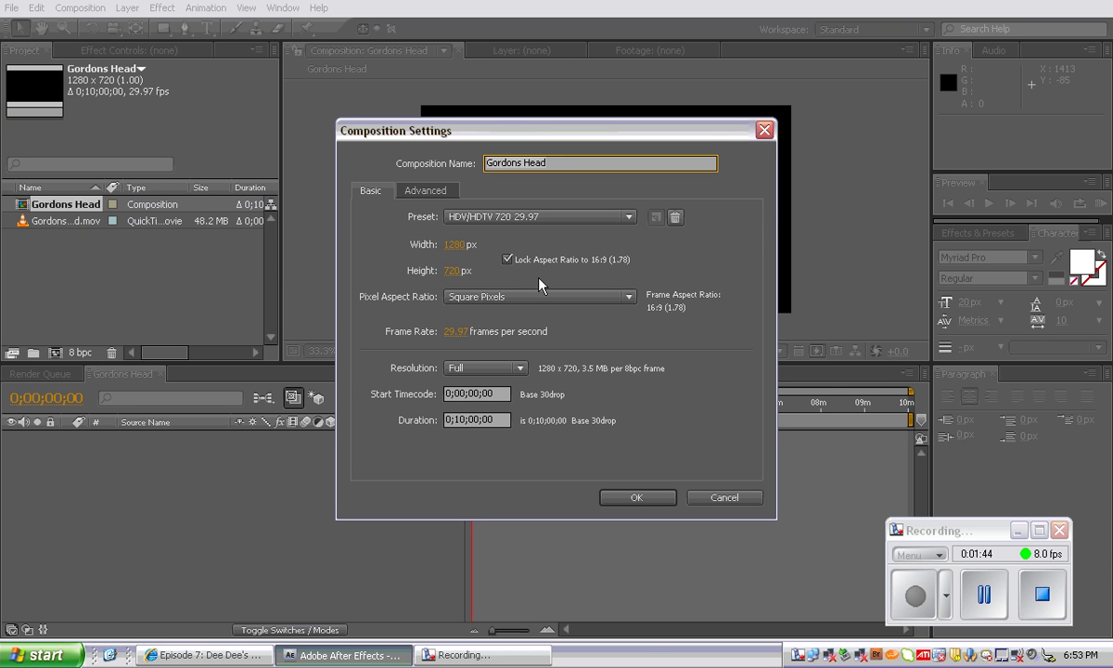
click(458, 245)
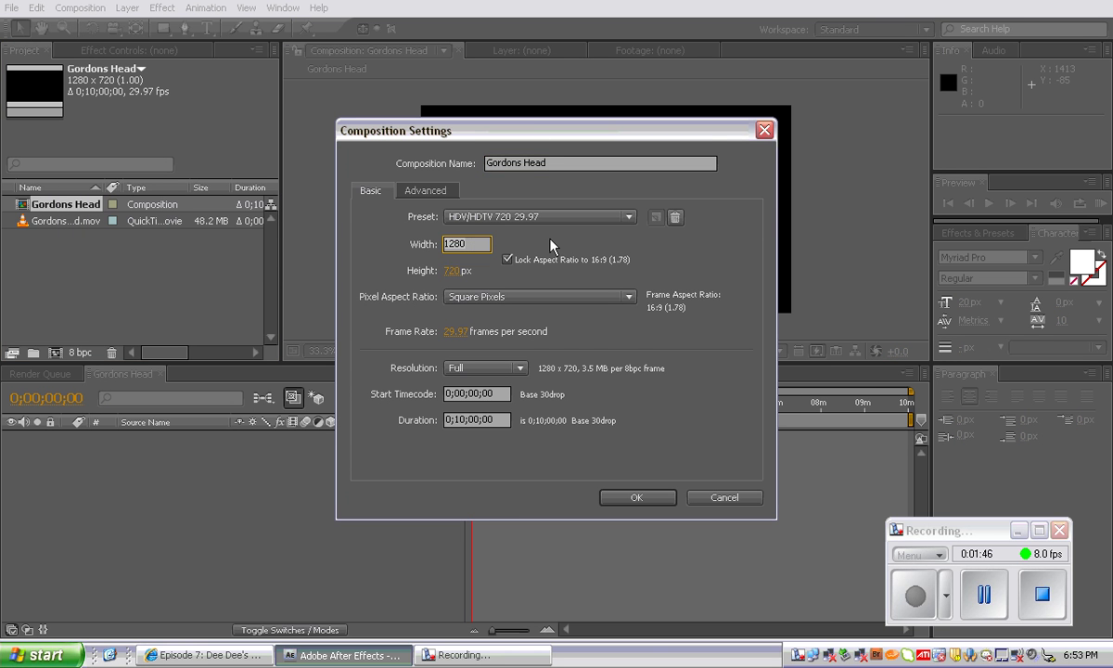
key(BackSpace)
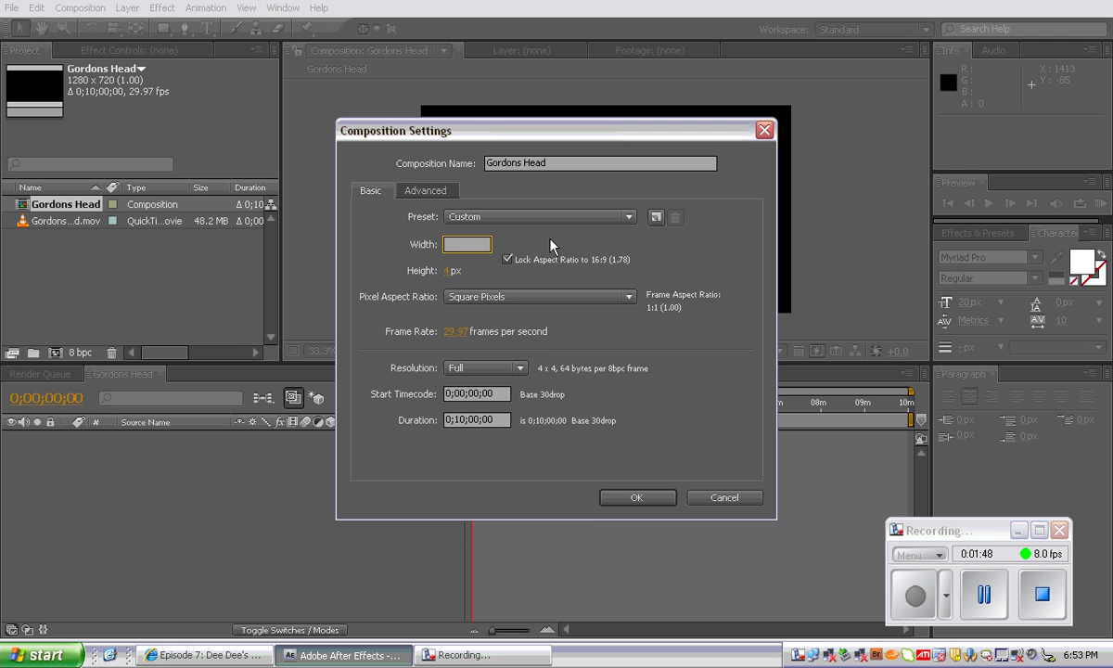
text(360)
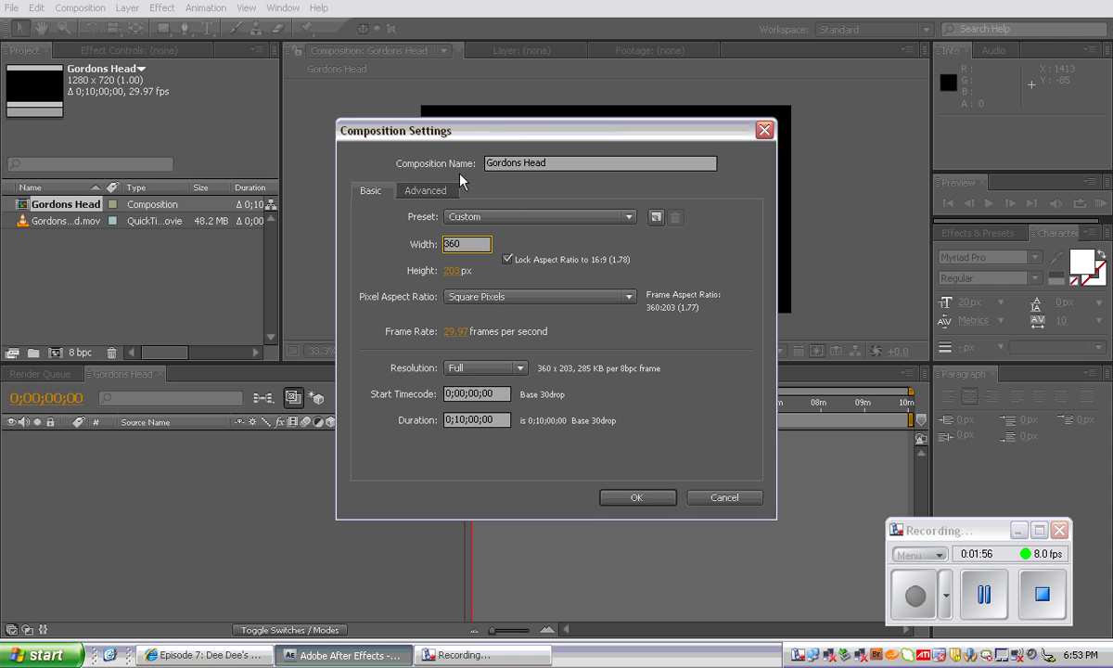
click(506, 260)
key(Tab)
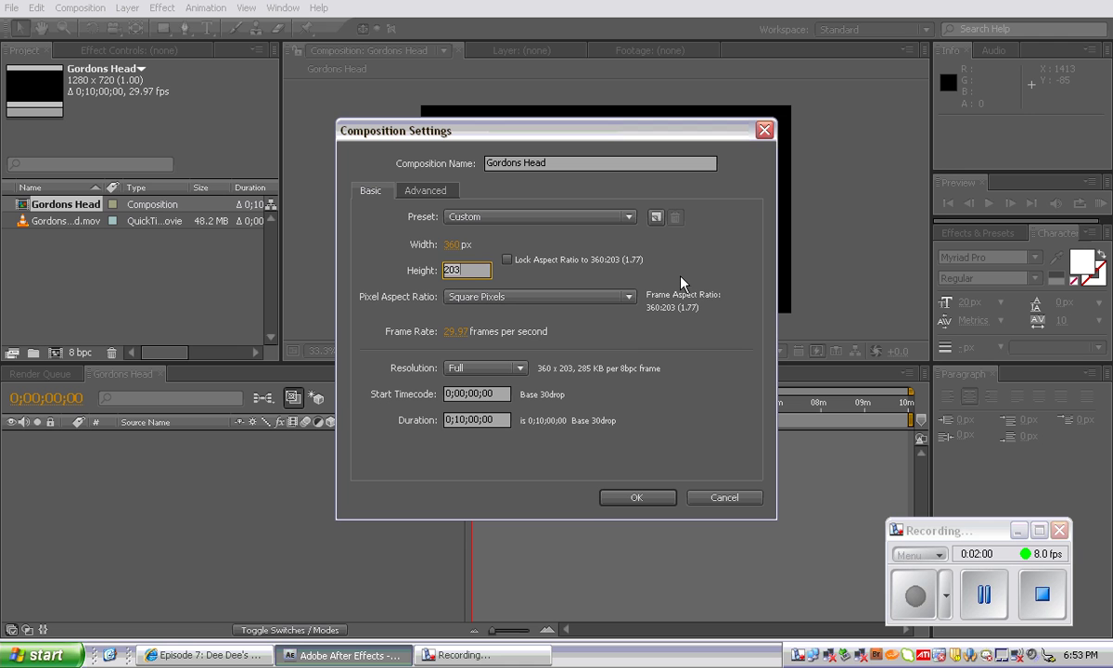
text(4)
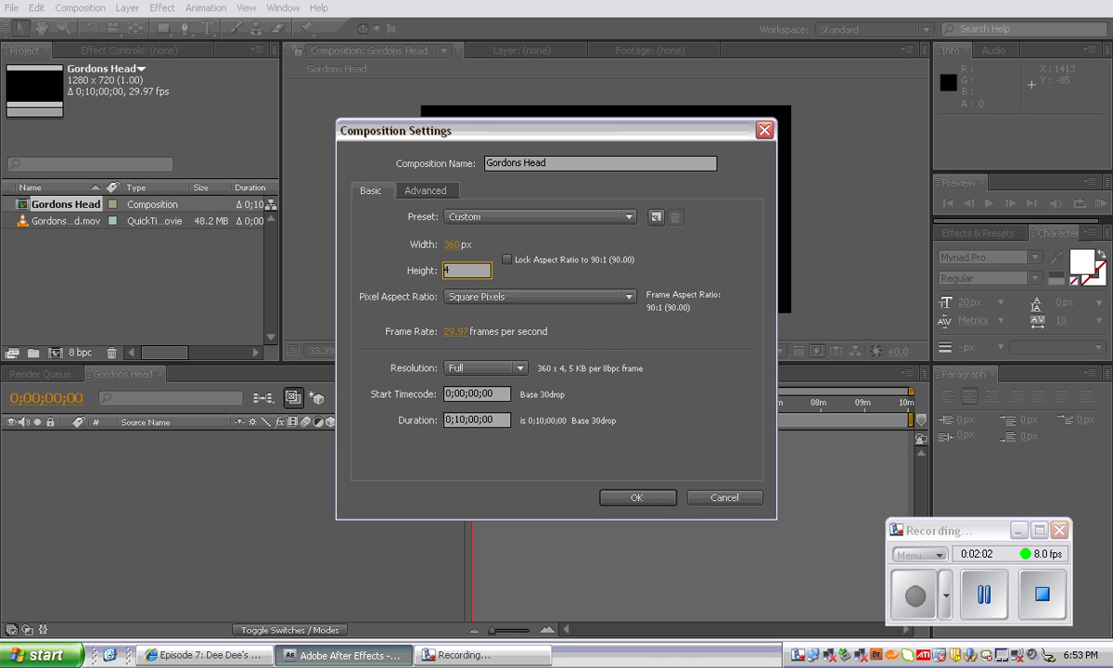
key(BackSpace)
text(240)
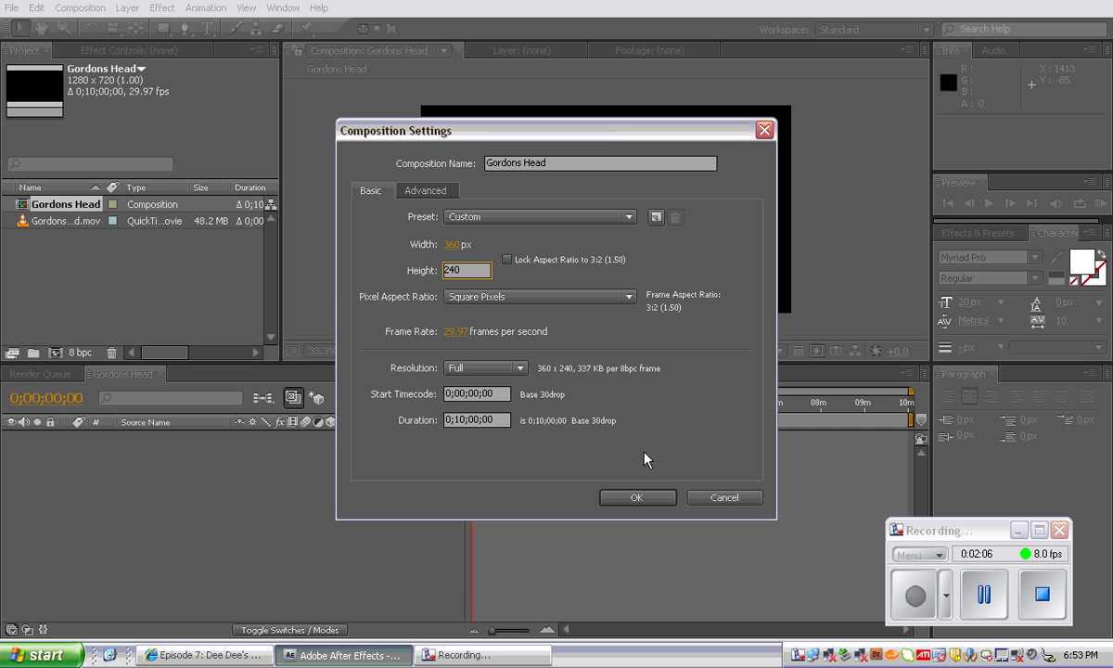
click(664, 502)
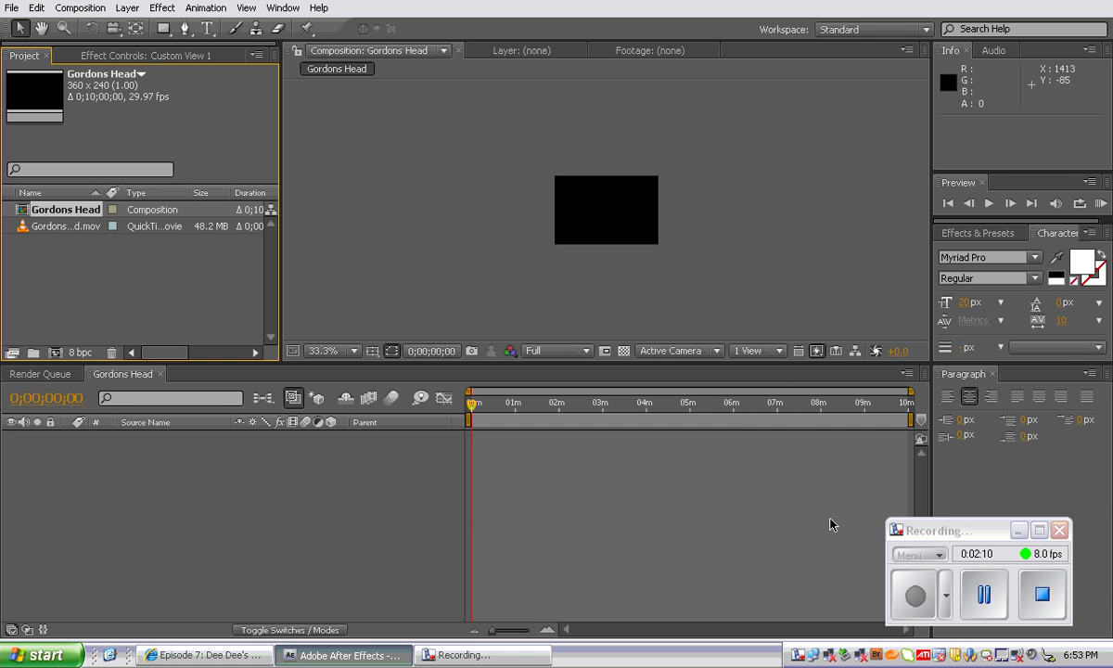
Place GordonsHead.mov into the Gordons Head timeline as layer 1
click(63, 226)
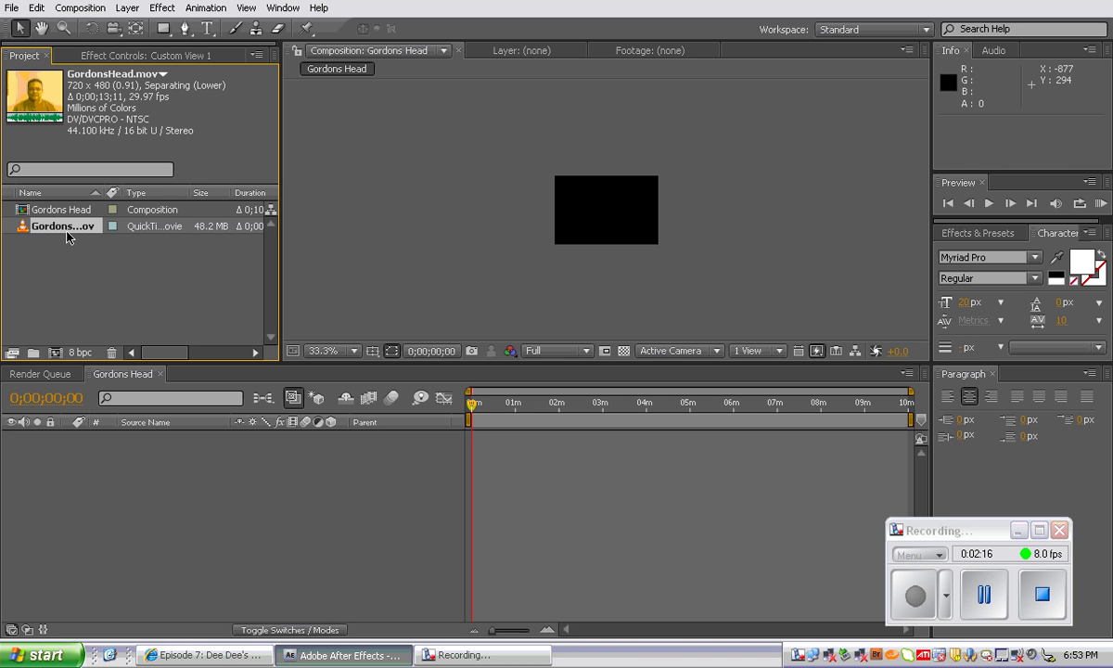
drag(65, 224, 126, 438)
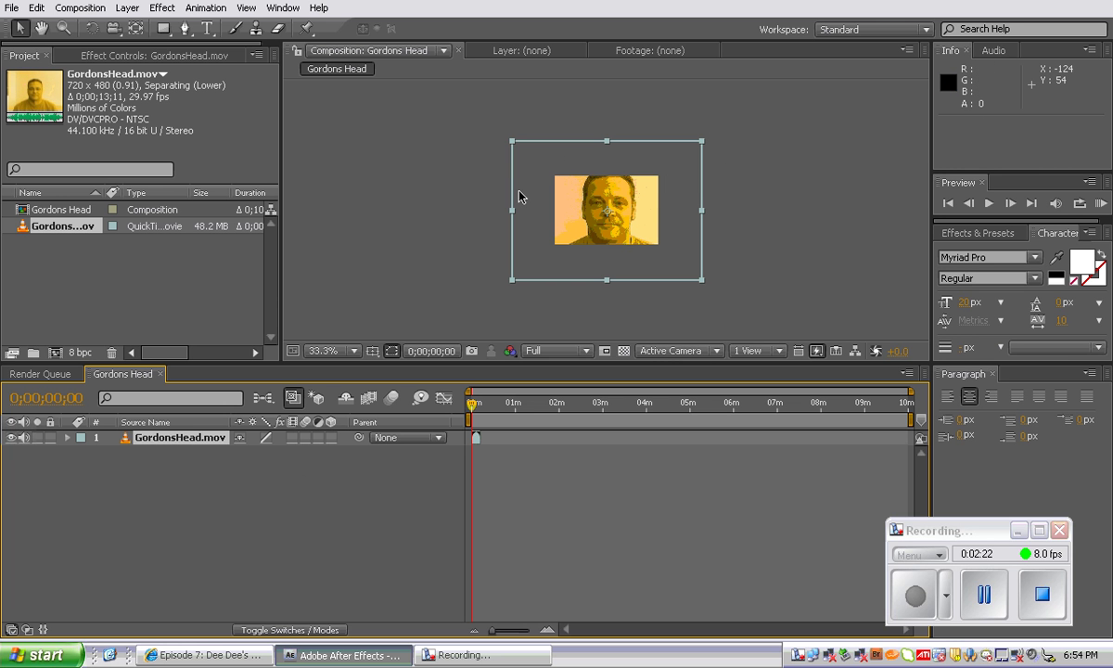
click(98, 8)
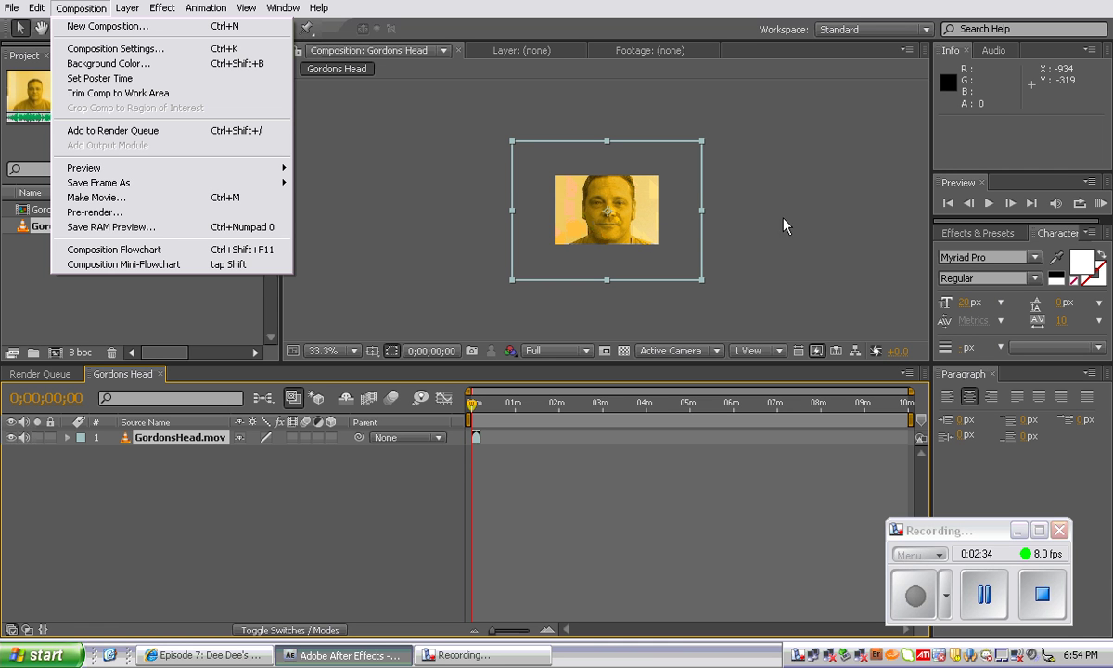
Apply Layer > Transform > Fit to Comp so the clip fills the 360 x 240 frame
click(177, 436)
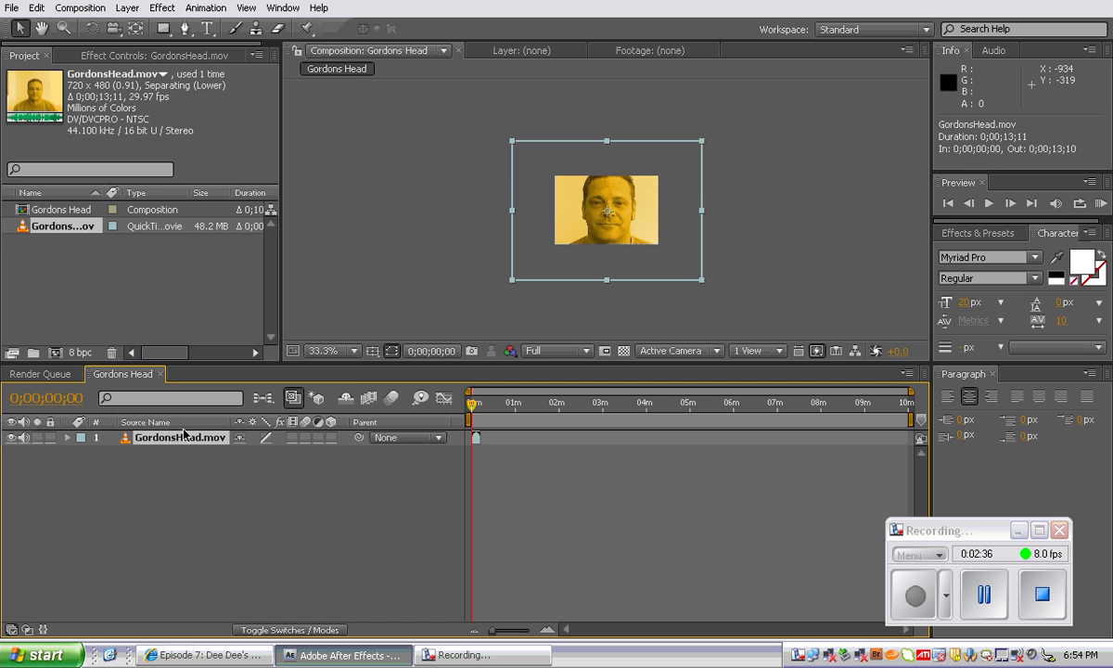
click(128, 9)
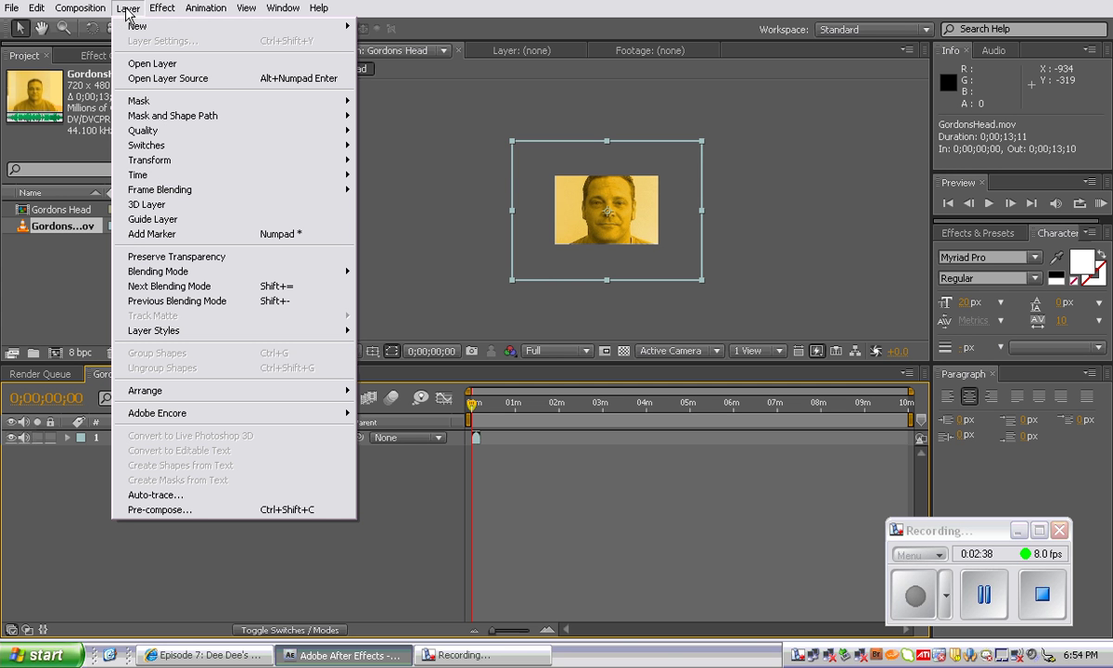
mouse_move(179, 163)
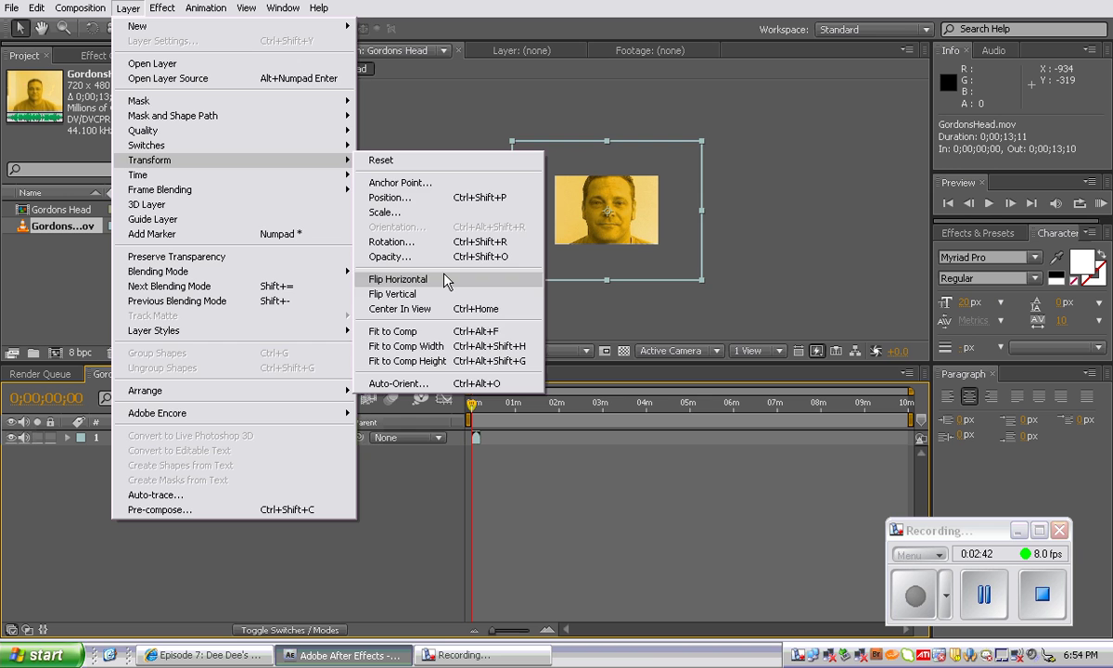
click(417, 332)
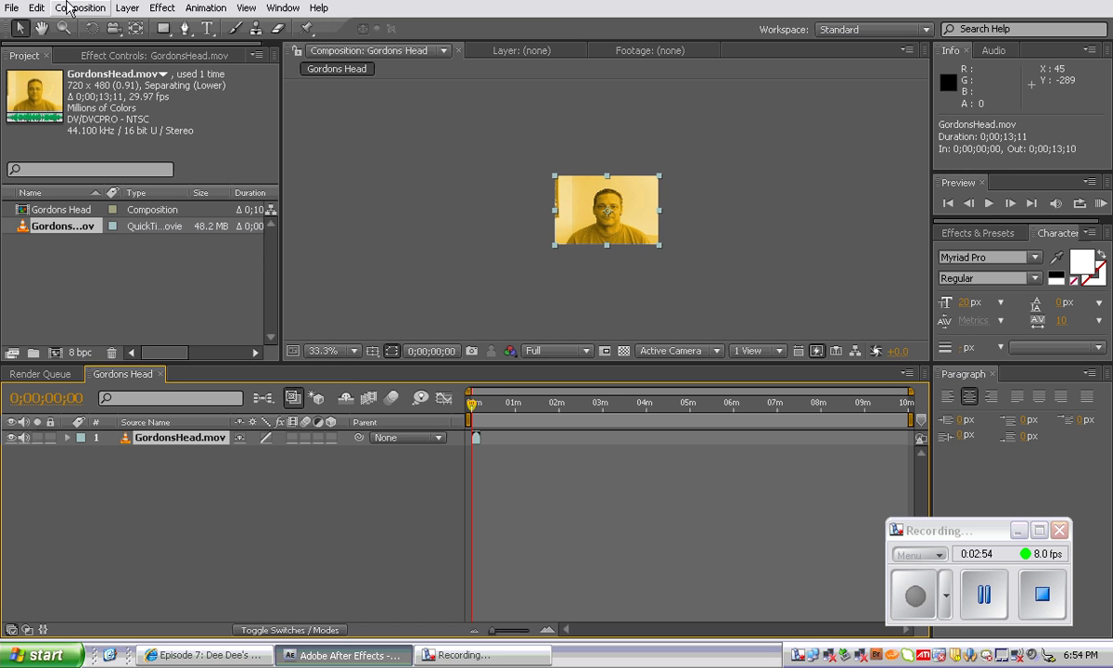
Add a new empty Shape Layer 1 above GordonsHead.mov
click(127, 8)
mouse_move(139, 26)
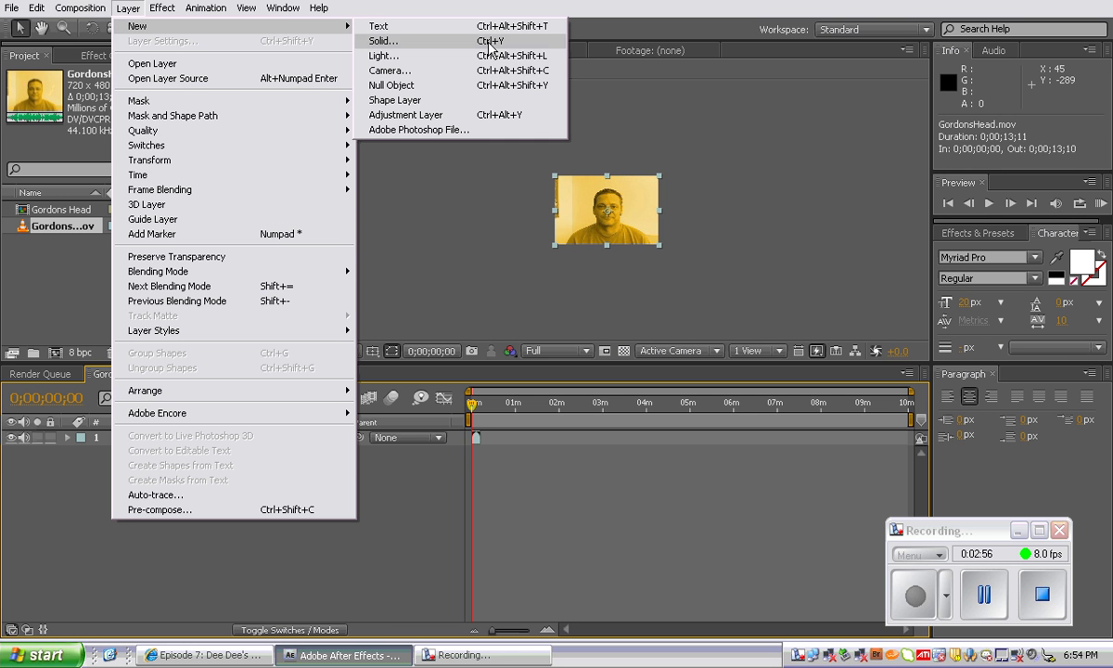
click(435, 99)
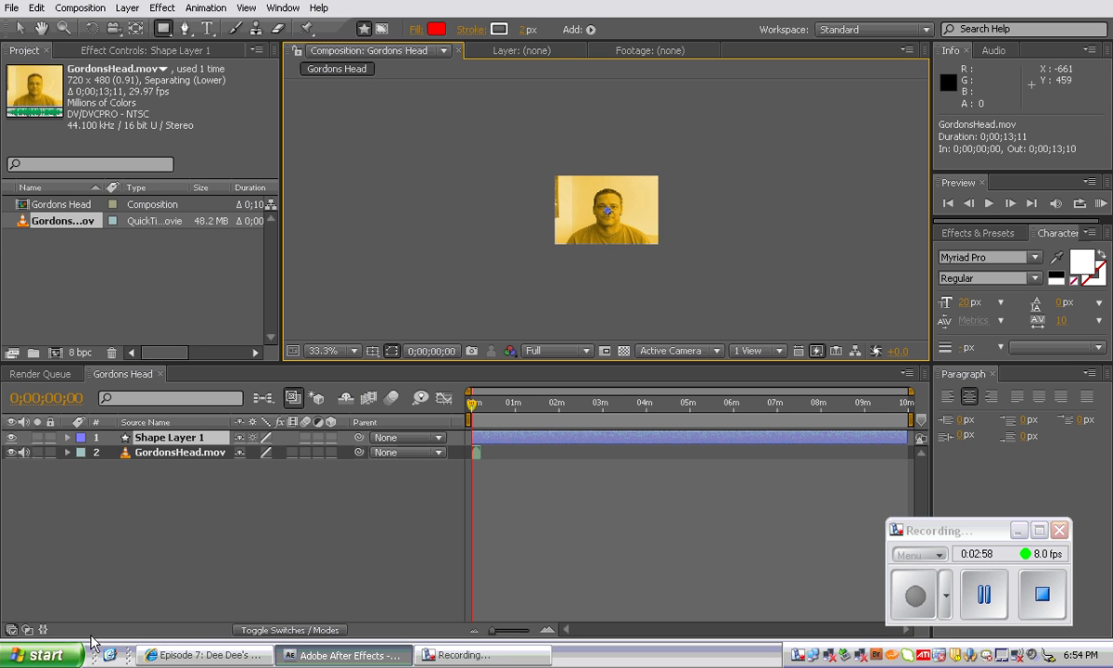
Move the current-time indicator to 0;00;04;23
right_click(192, 519)
mouse_move(213, 527)
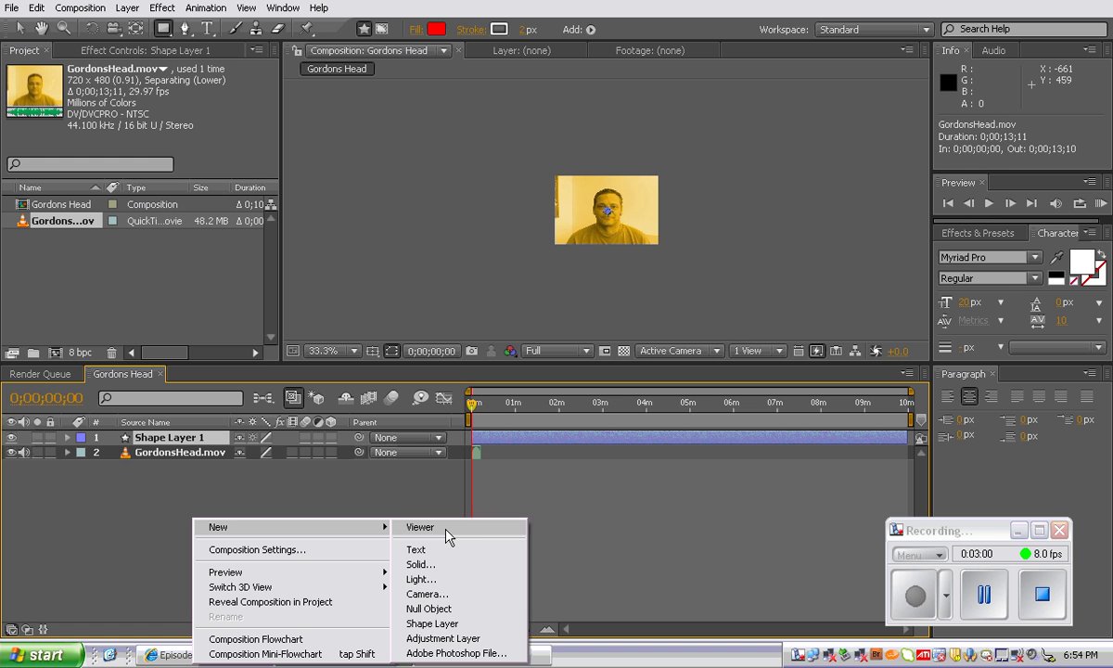
click(163, 451)
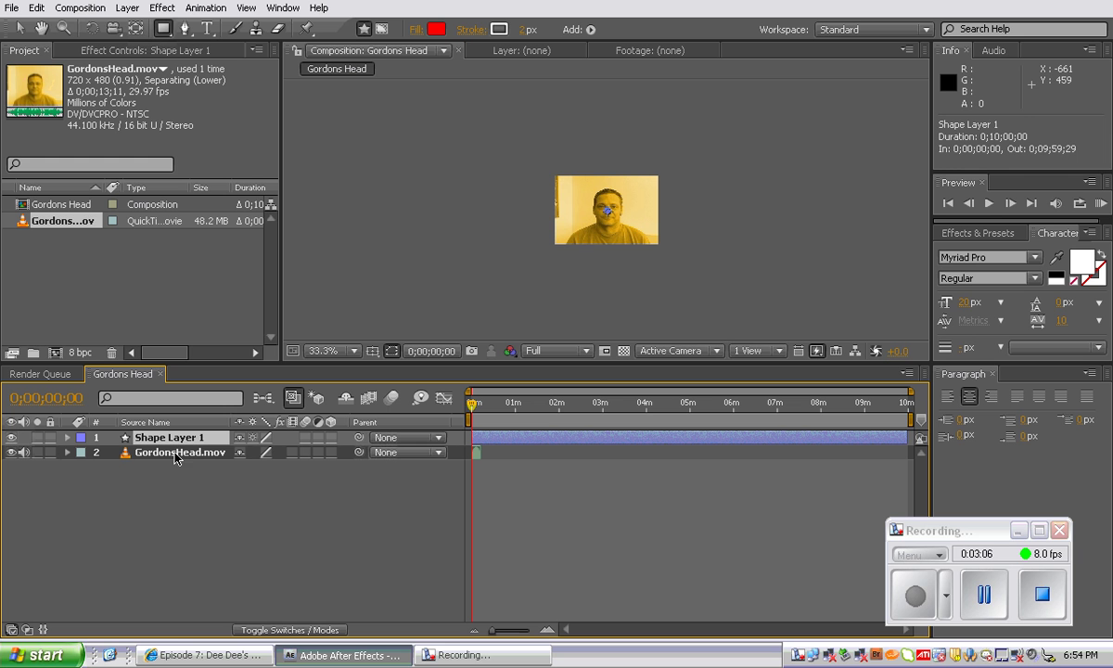
click(474, 405)
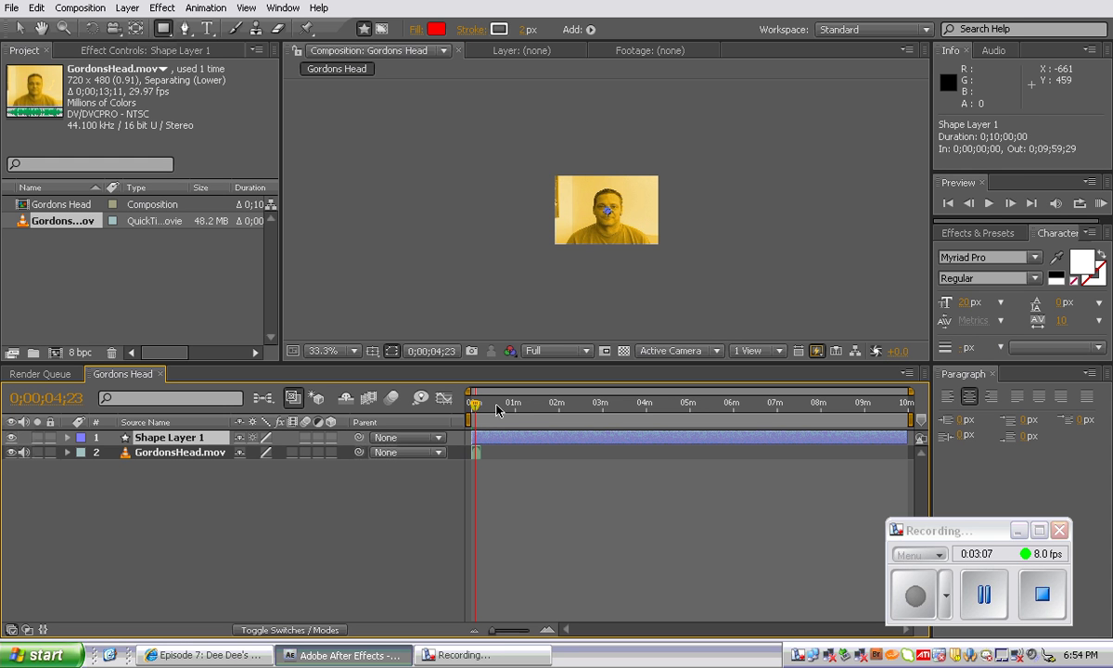
click(294, 403)
View the composition at 100% magnification, then choose Animation > Browse Presets
click(351, 352)
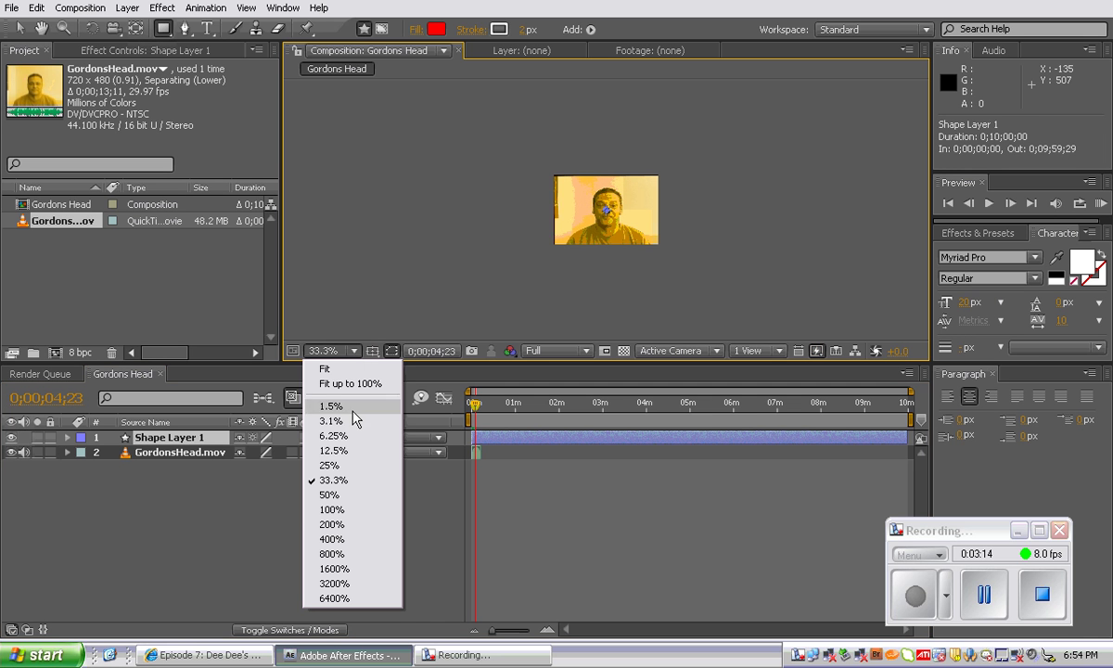
click(348, 517)
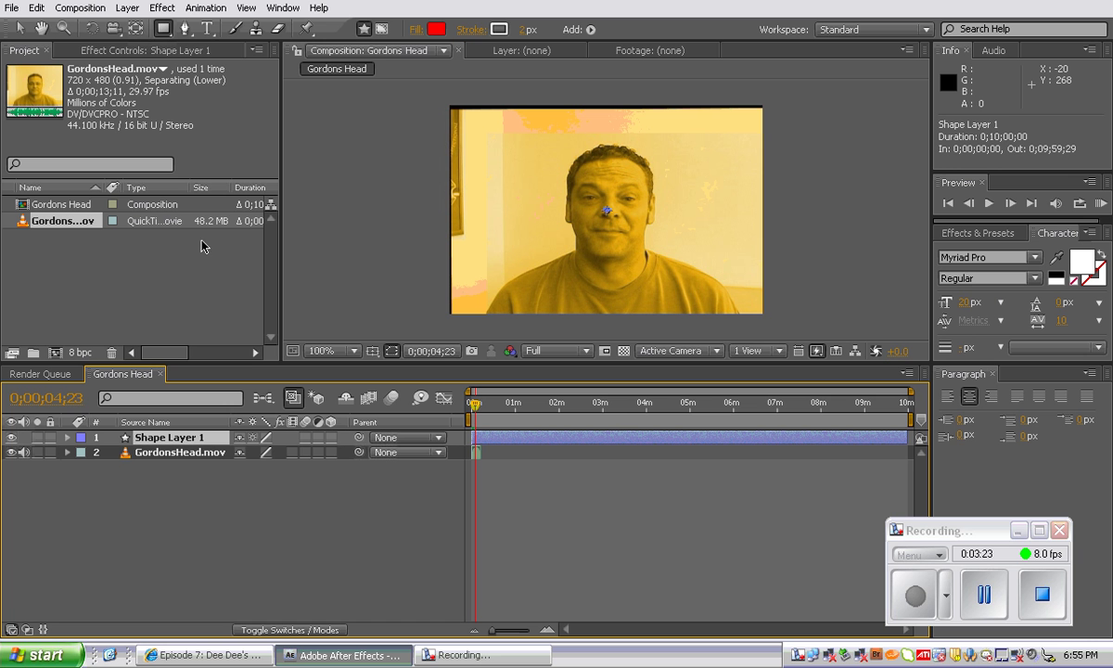
click(205, 8)
click(230, 72)
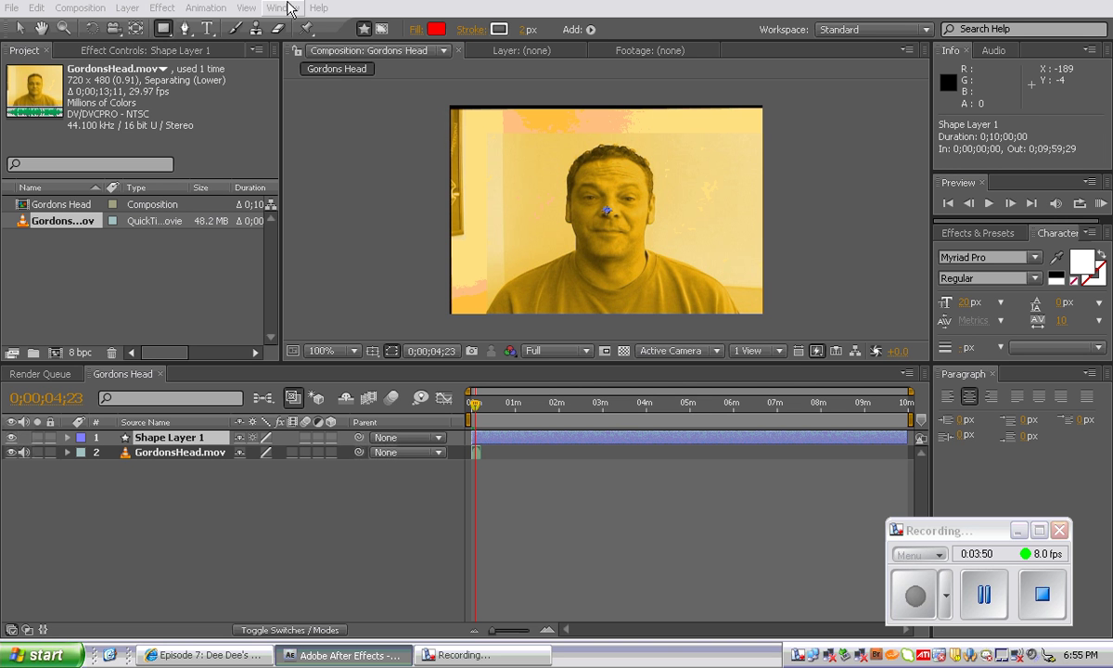
Launch Adobe Bridge from Animation > Browse Presets, showing the My Computer drives
click(206, 9)
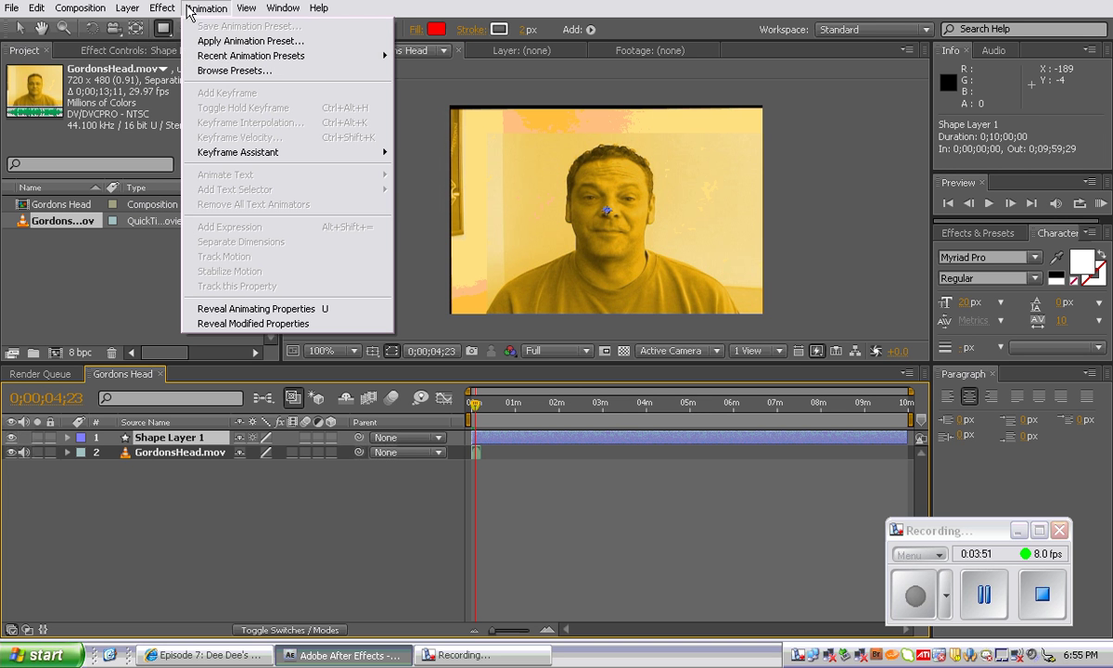
click(235, 70)
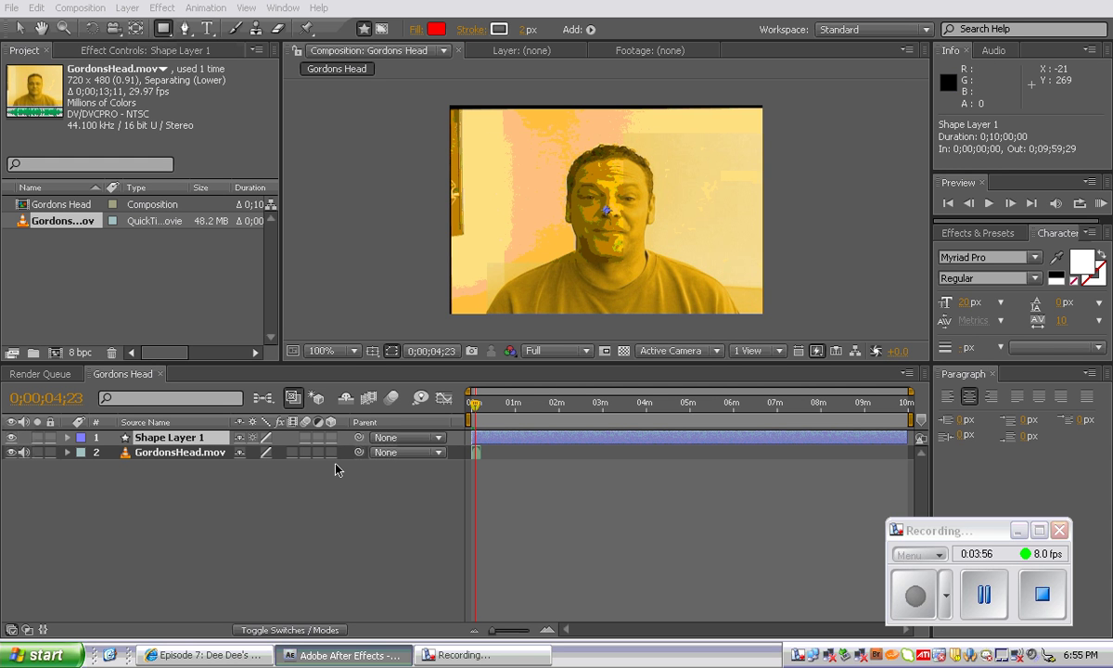
click(980, 604)
click(914, 595)
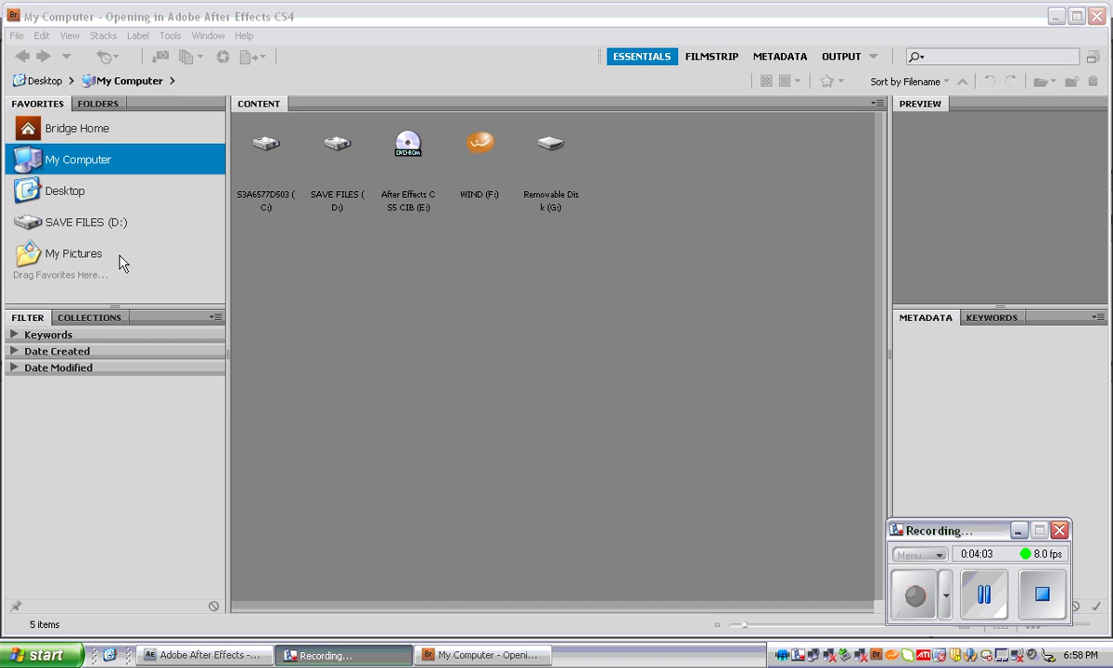
In Bridge, open E: > Lessons > Lesson05 > Animation_preset and apply the preset file
click(76, 152)
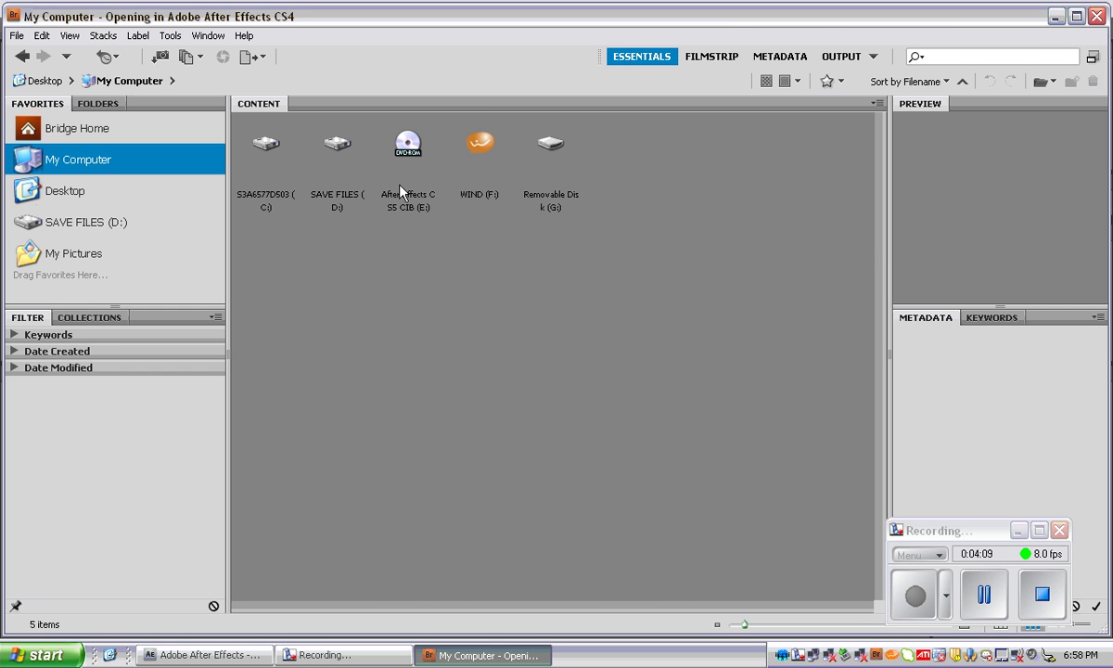
click(422, 204)
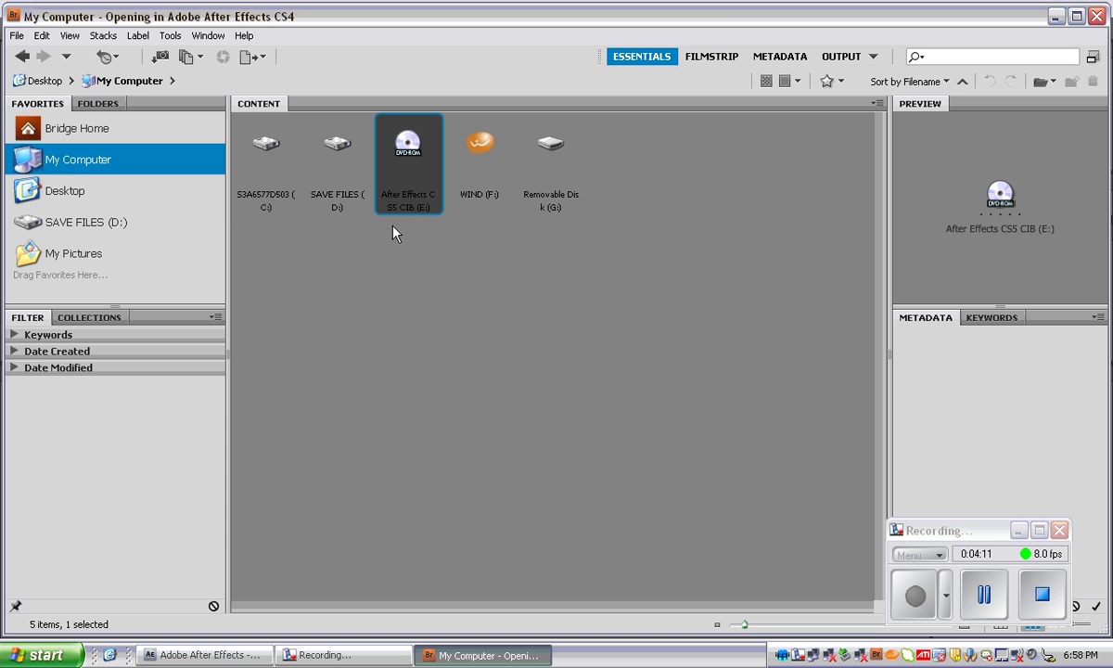
double_click(403, 164)
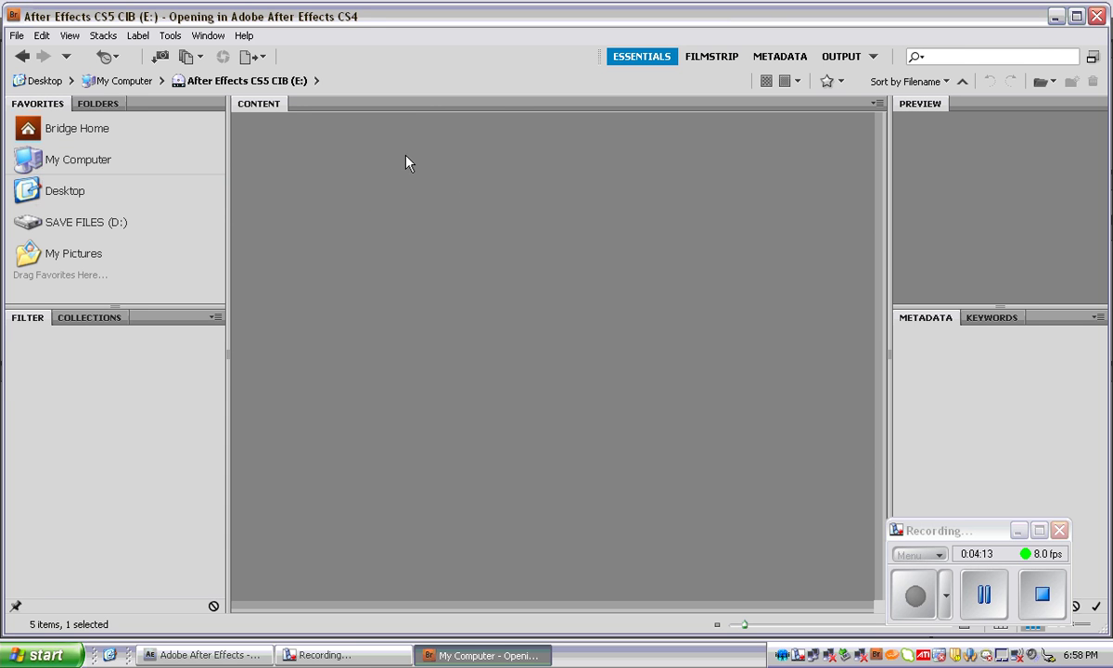
double_click(267, 144)
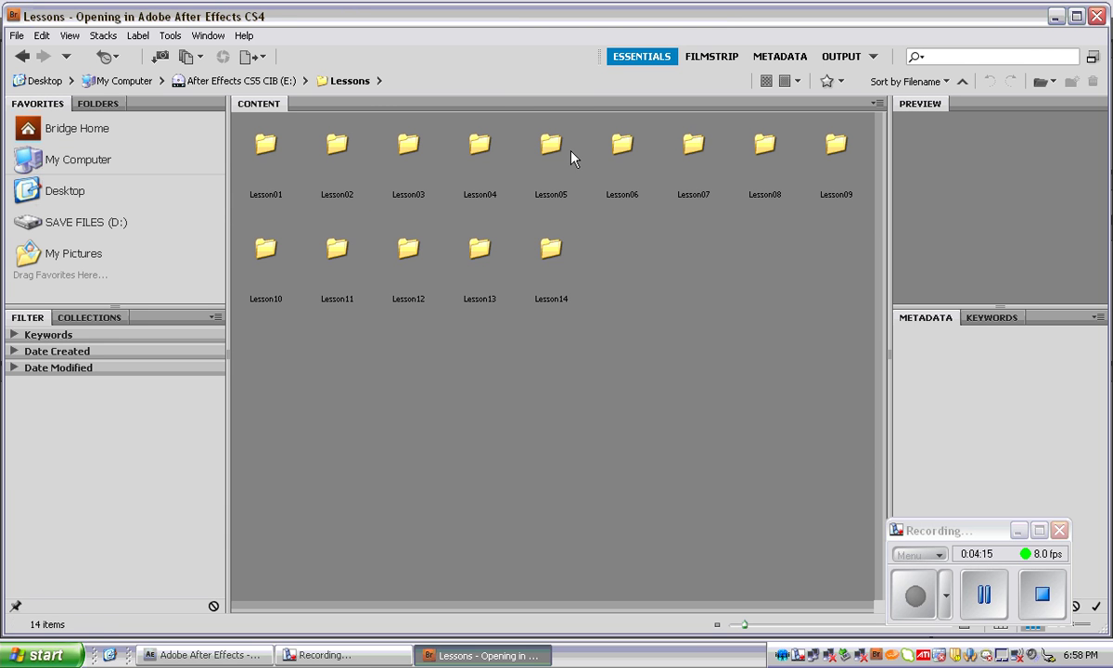
double_click(557, 149)
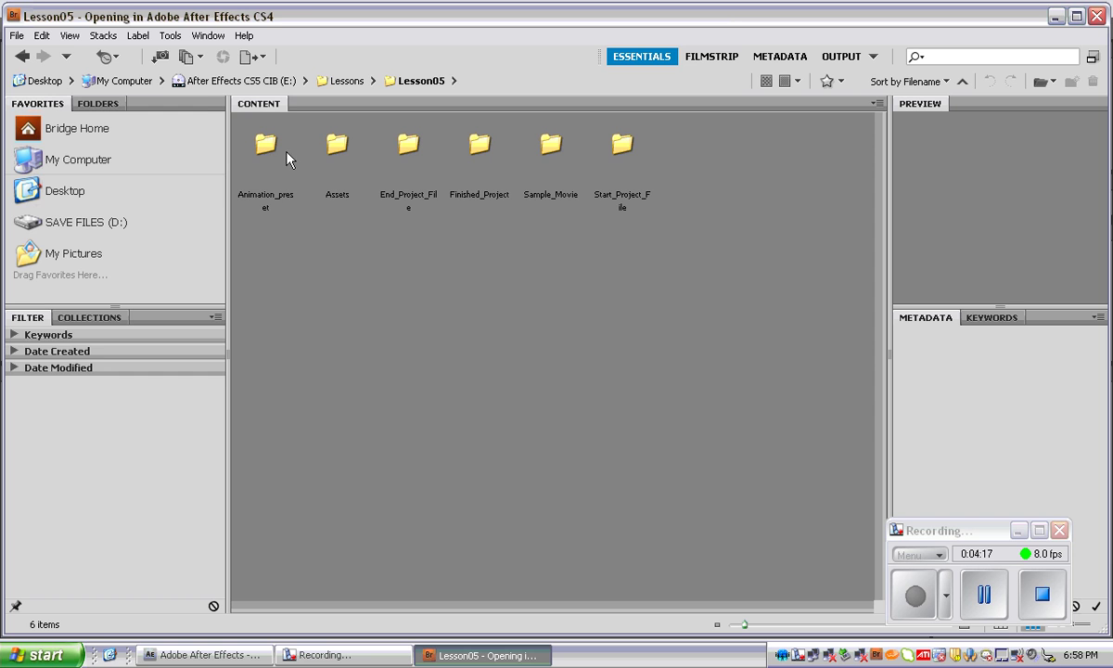
click(271, 155)
double_click(269, 153)
double_click(269, 148)
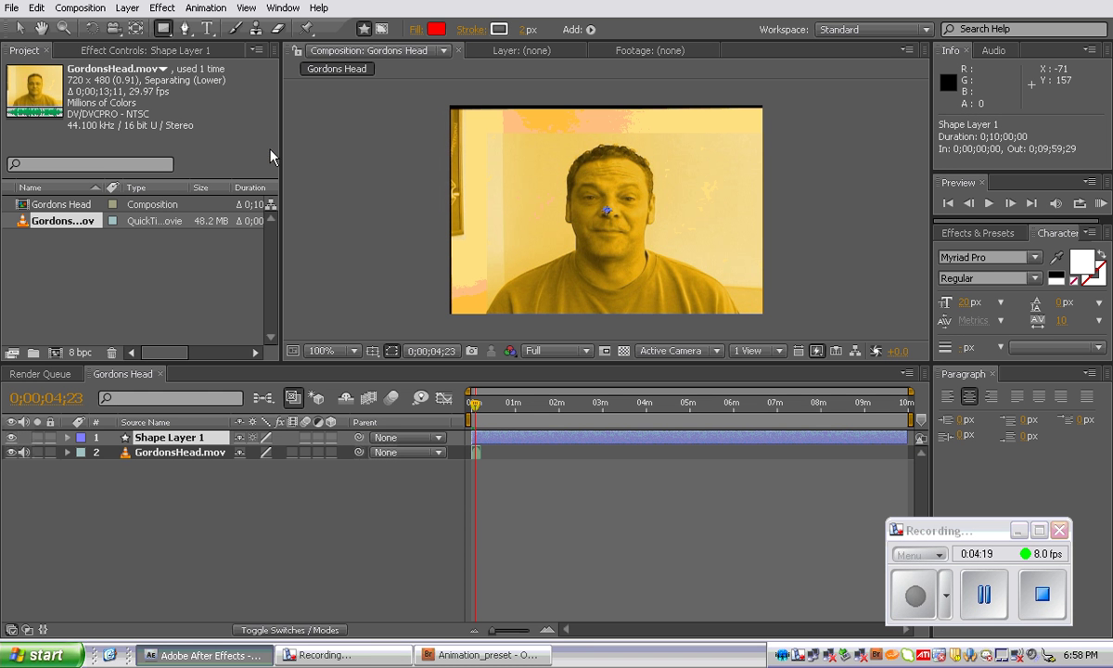
Shift the black head shape right over the face and reveal the Mode and TrkMat columns
drag(631, 191, 652, 189)
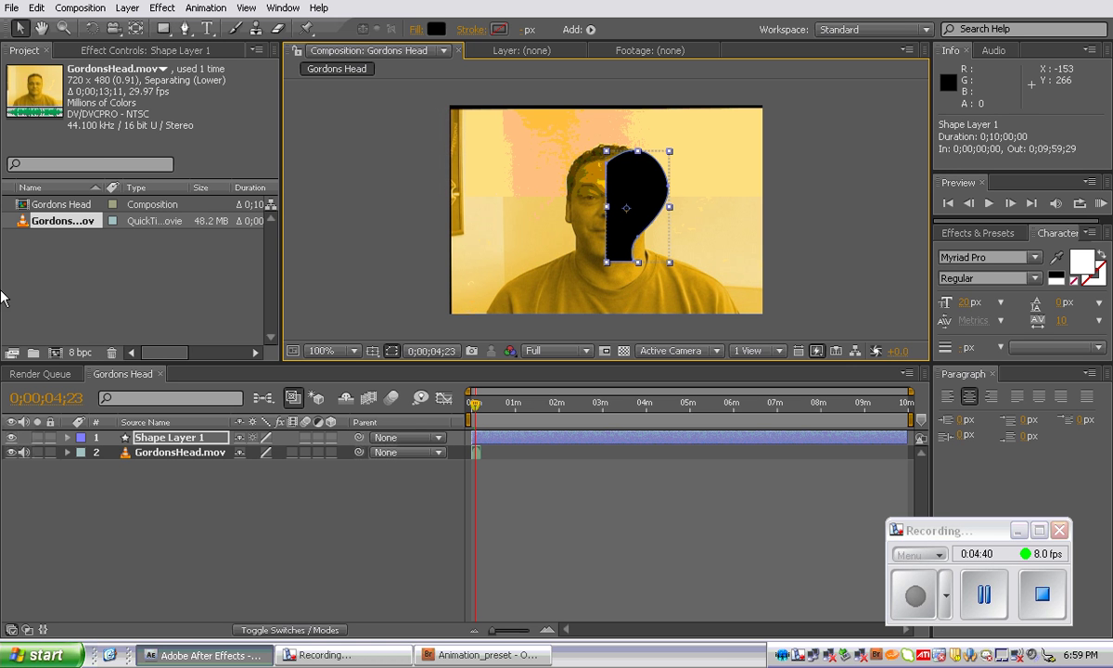
click(318, 631)
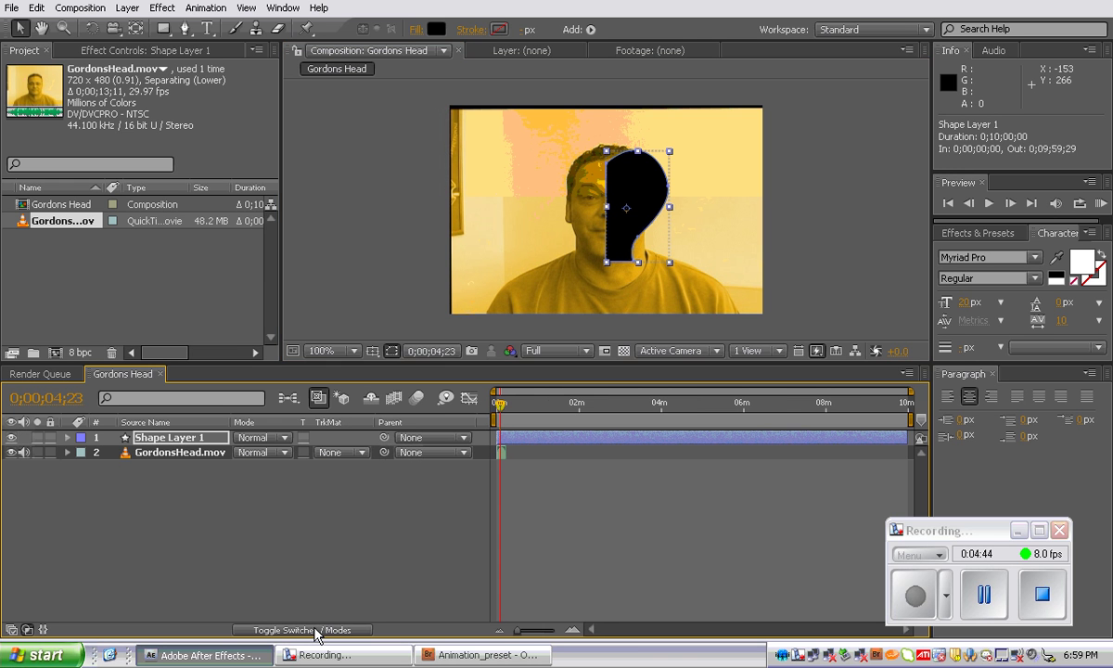
Set the GordonsHead.mov layer's TrkMat to Alpha Matte "Shape Layer 1"
click(361, 444)
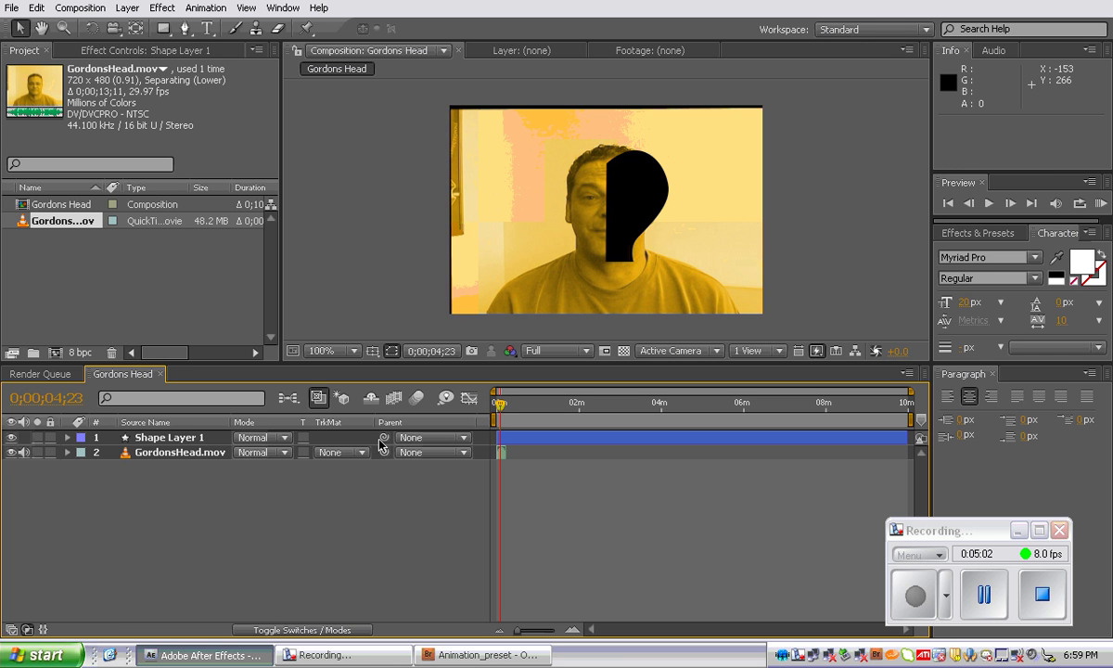
click(261, 452)
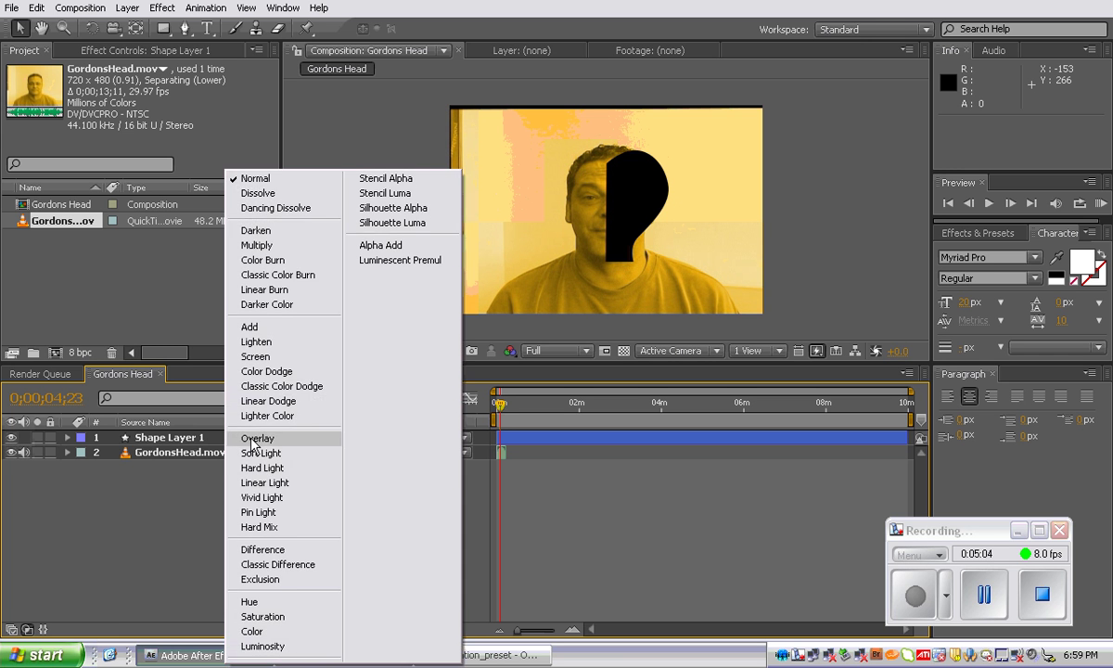
click(222, 452)
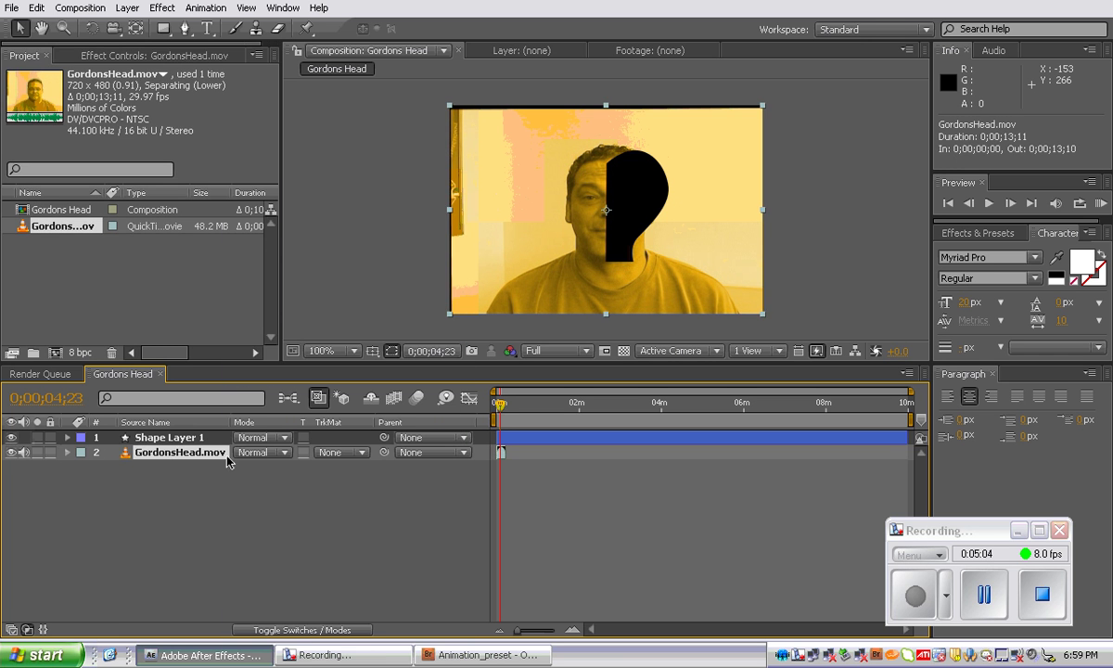
click(356, 452)
click(359, 455)
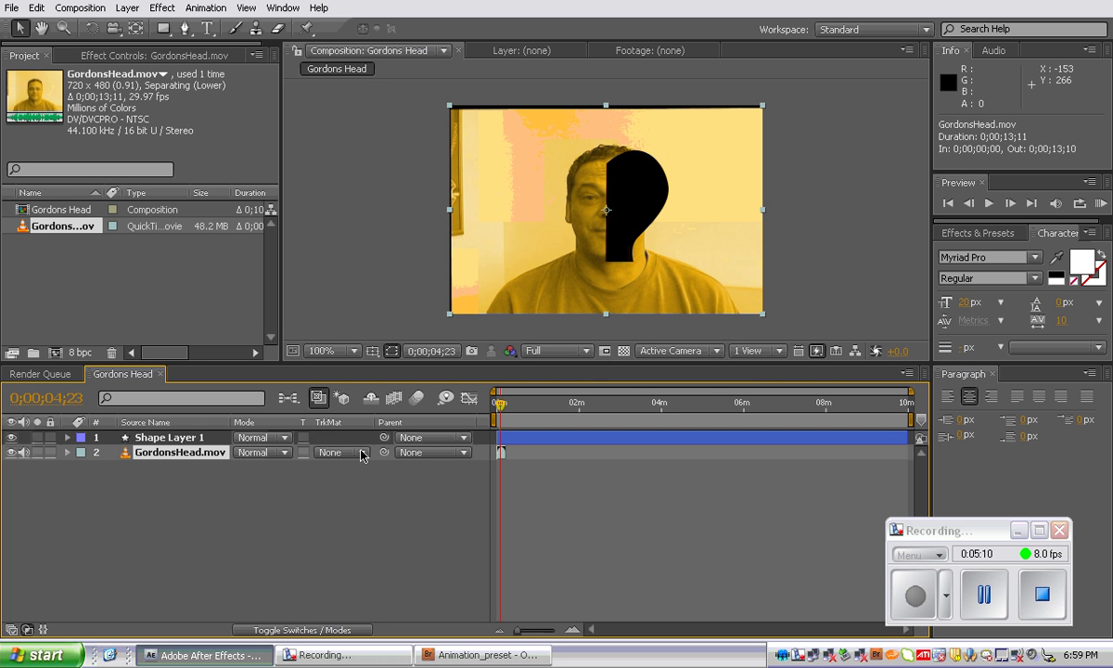
click(361, 453)
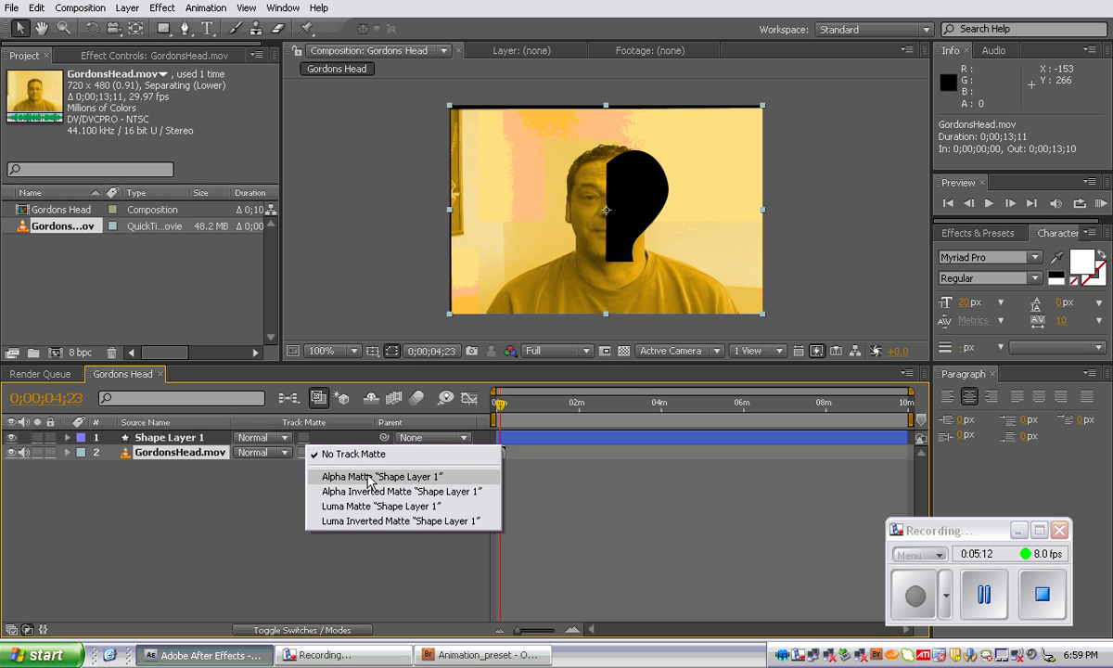
click(369, 477)
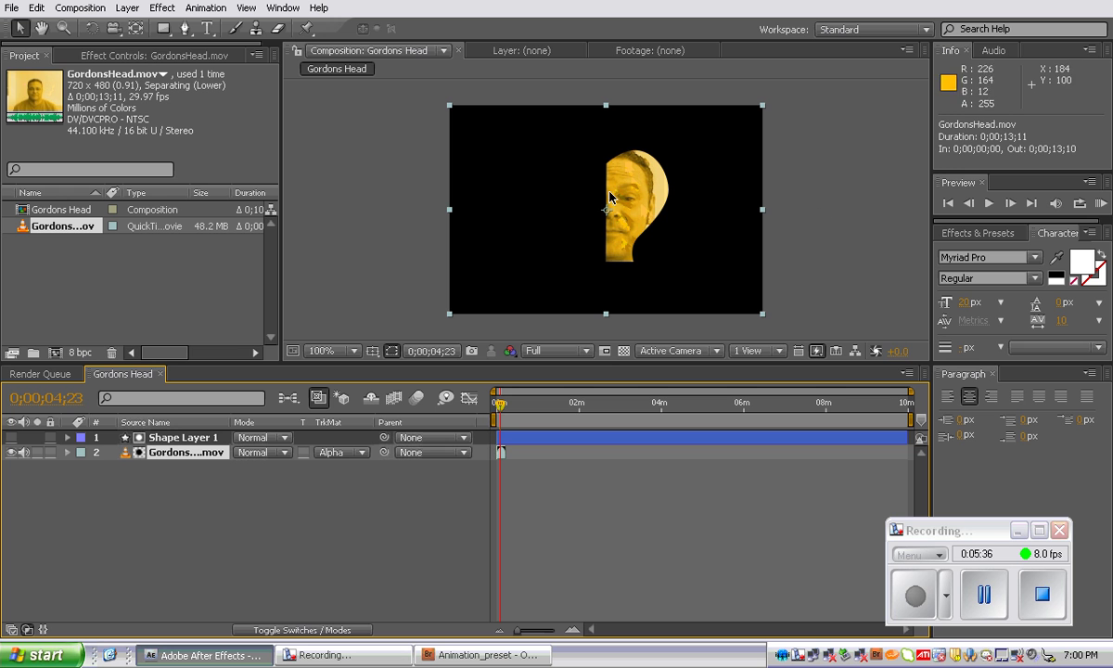
Slide the face left inside the head matte with the Pan Behind tool
key(y)
drag(700, 157, 608, 136)
key(v)
Rename the footage layer to "="
key(Return)
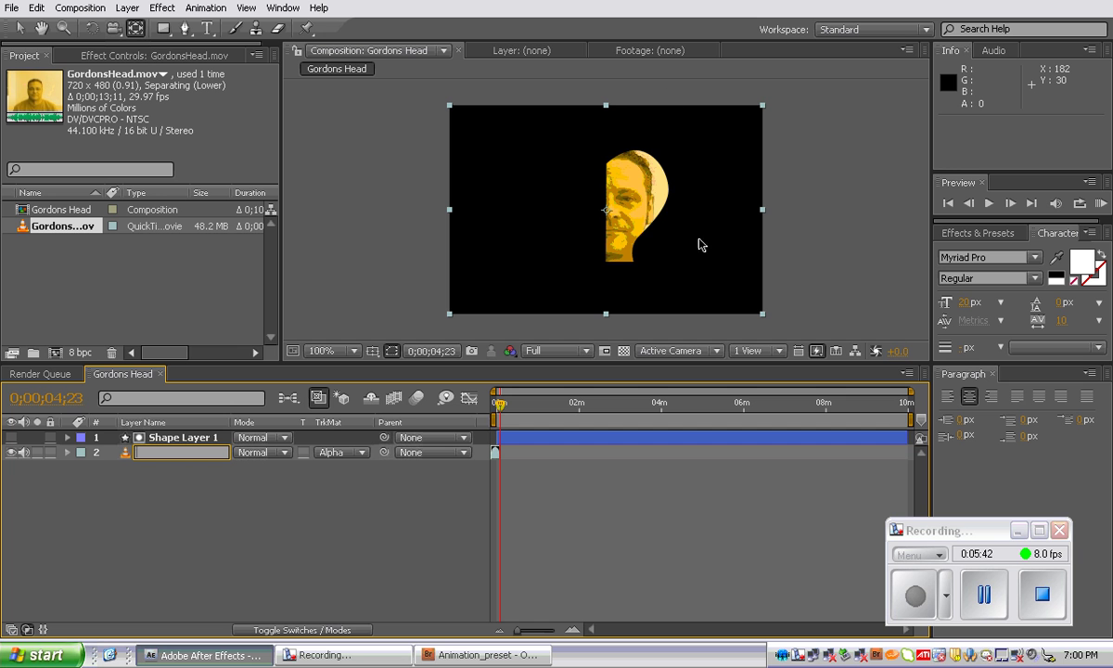
text(=)
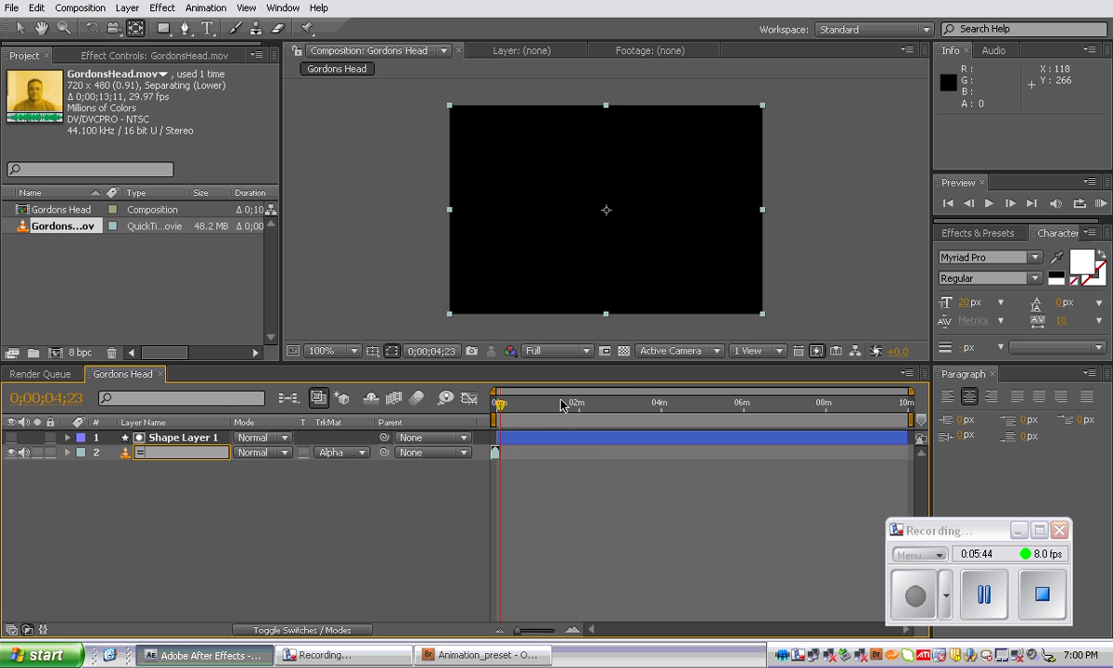
click(501, 405)
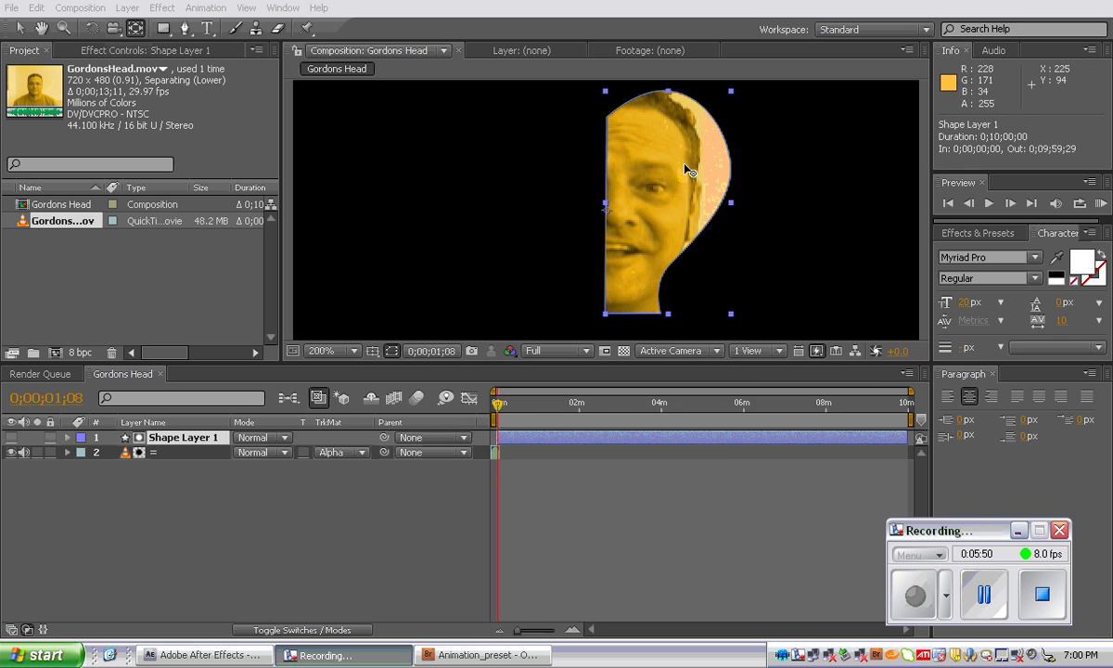
Return to the comp's start and select Gordons Head in the Project panel
click(499, 406)
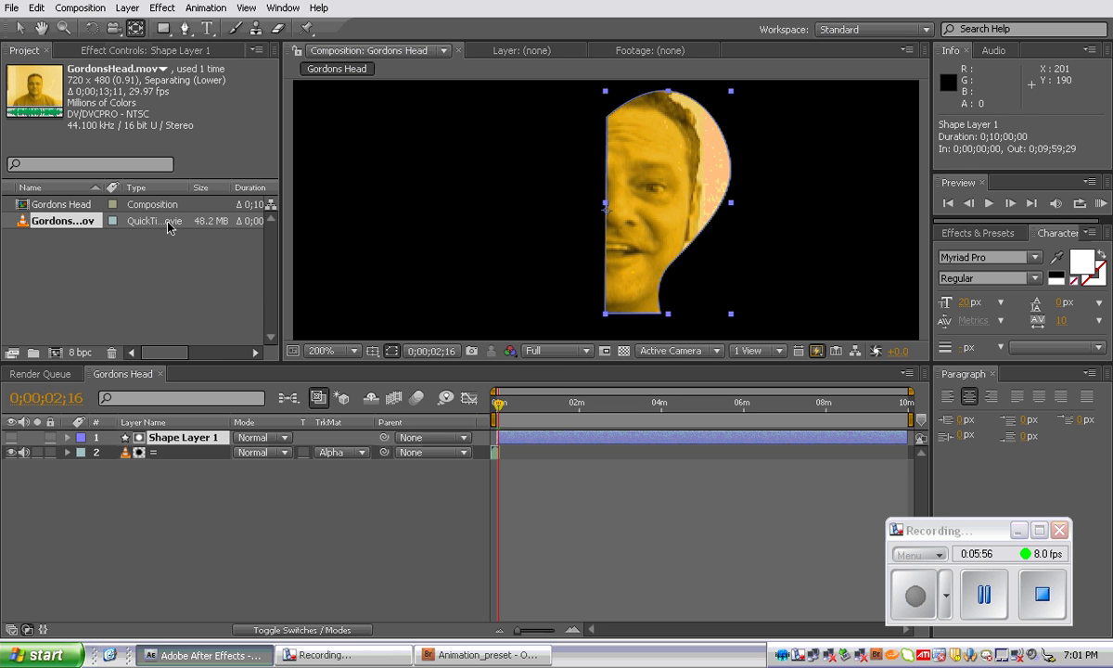
key(Home)
click(74, 205)
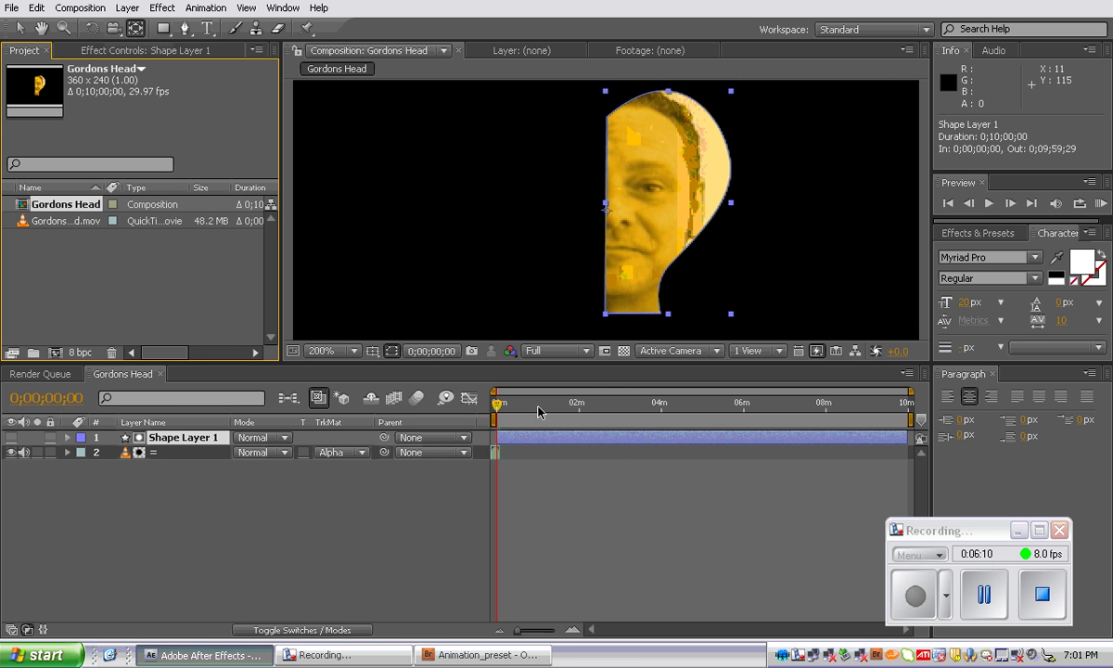
Slide the GordonsHead clip about 8 seconds earlier in the timeline
click(497, 407)
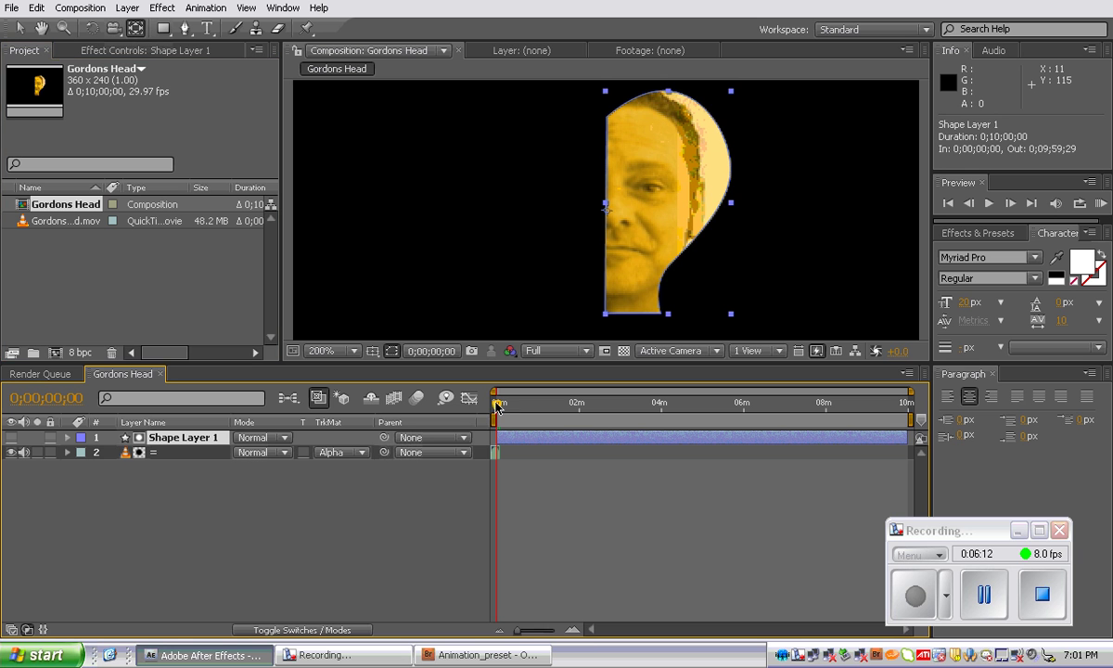
mouse_move(497, 406)
mouse_down()
mouse_move(441, 382)
mouse_move(484, 409)
mouse_up()
drag(505, 453, 500, 452)
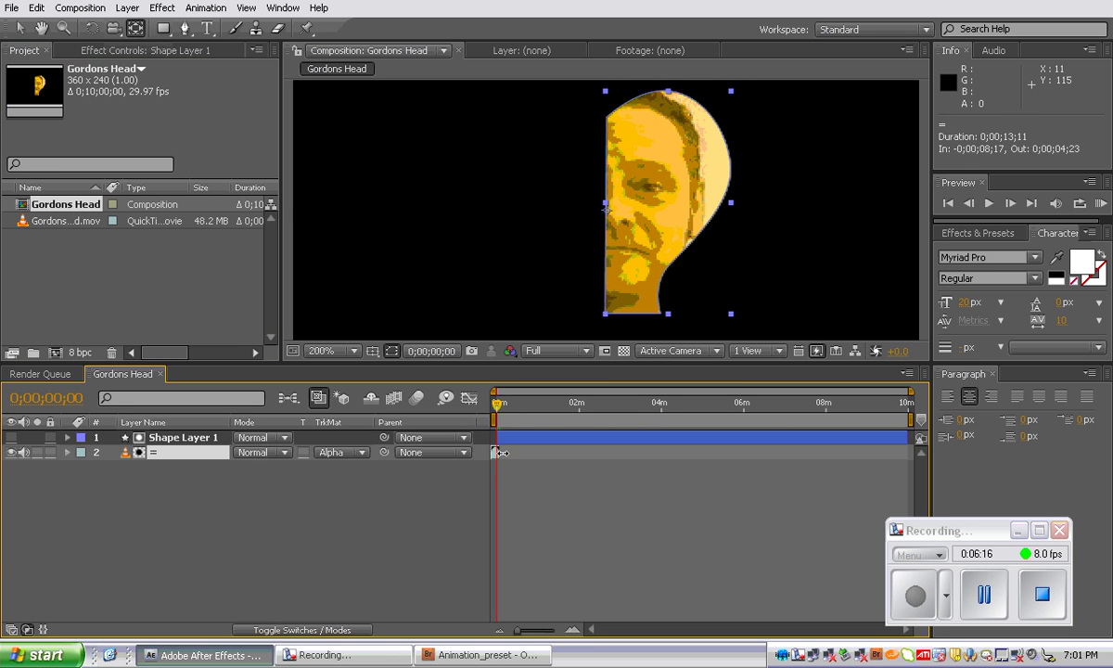
drag(498, 405, 471, 410)
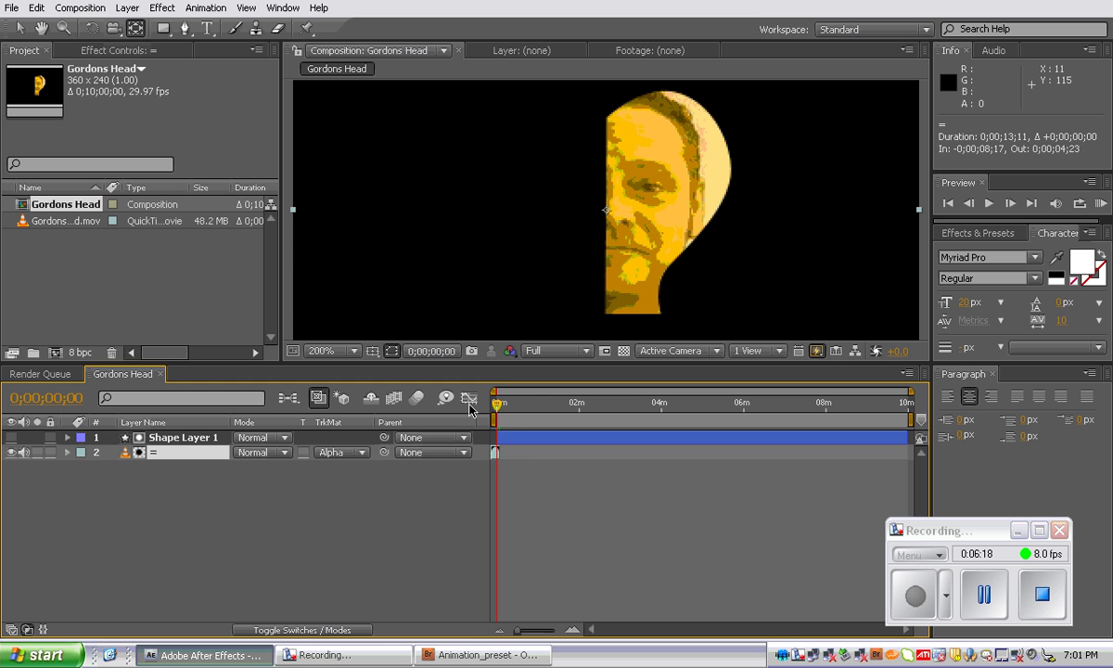
Step through frames and play a preview of the comp
click(976, 210)
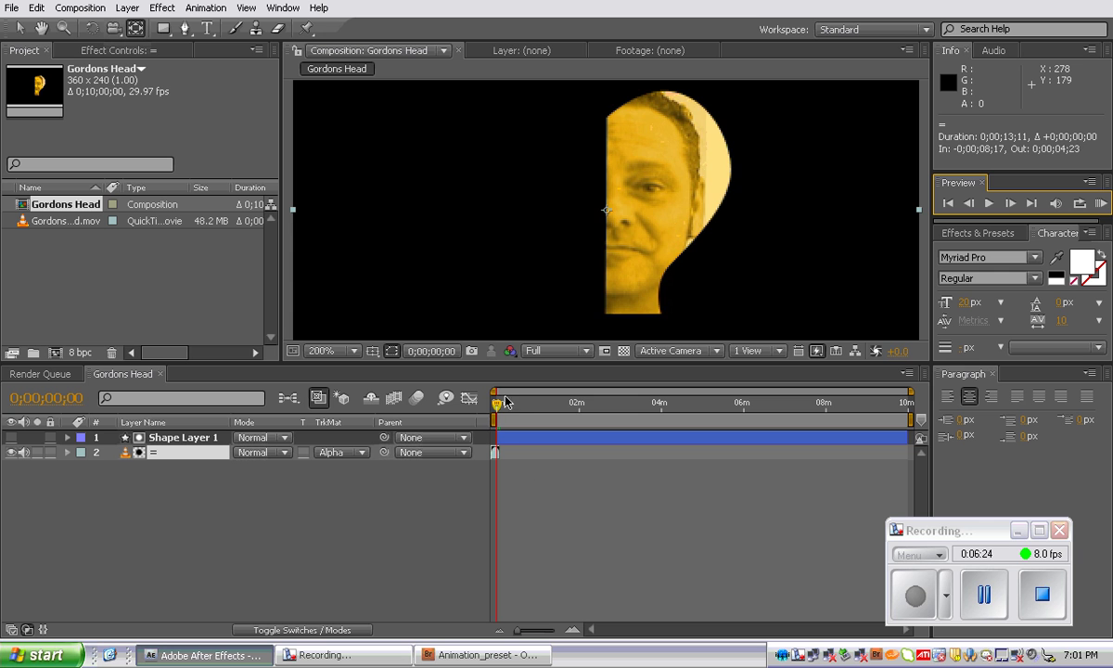
click(455, 383)
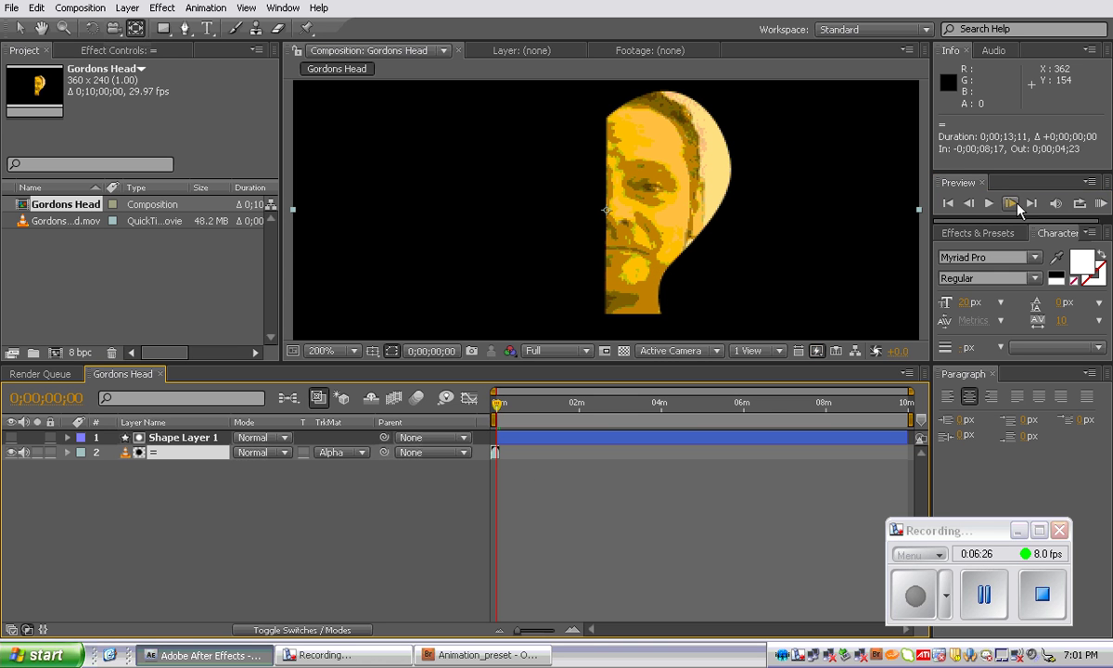
click(988, 206)
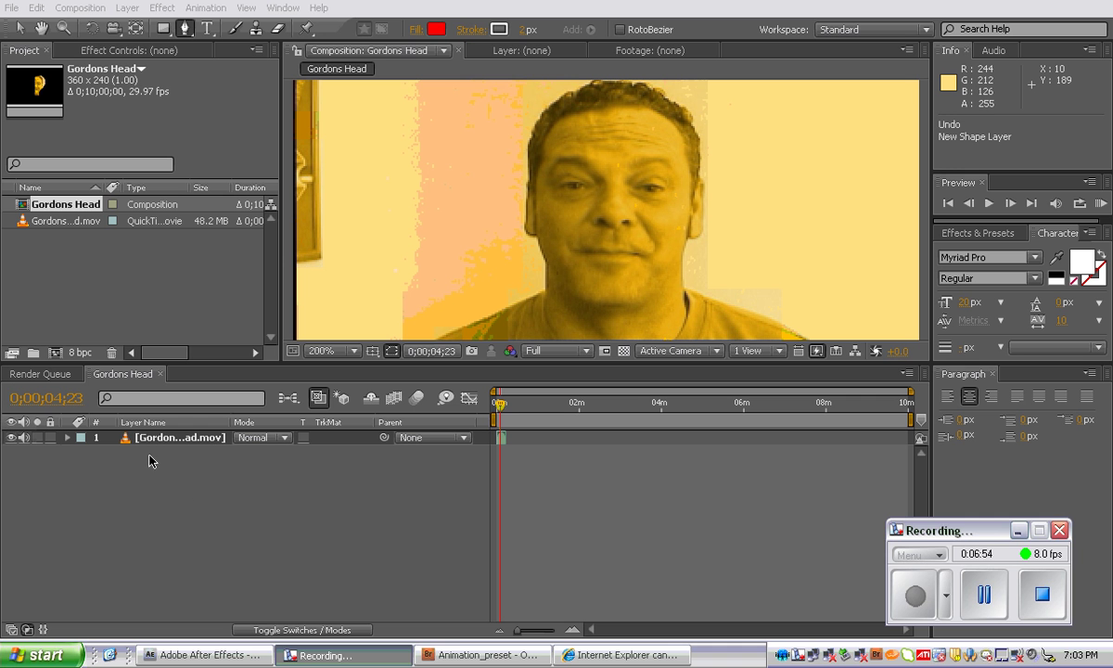
Add a new shape layer to the Gordons Head comp
right_click(123, 529)
mouse_move(278, 527)
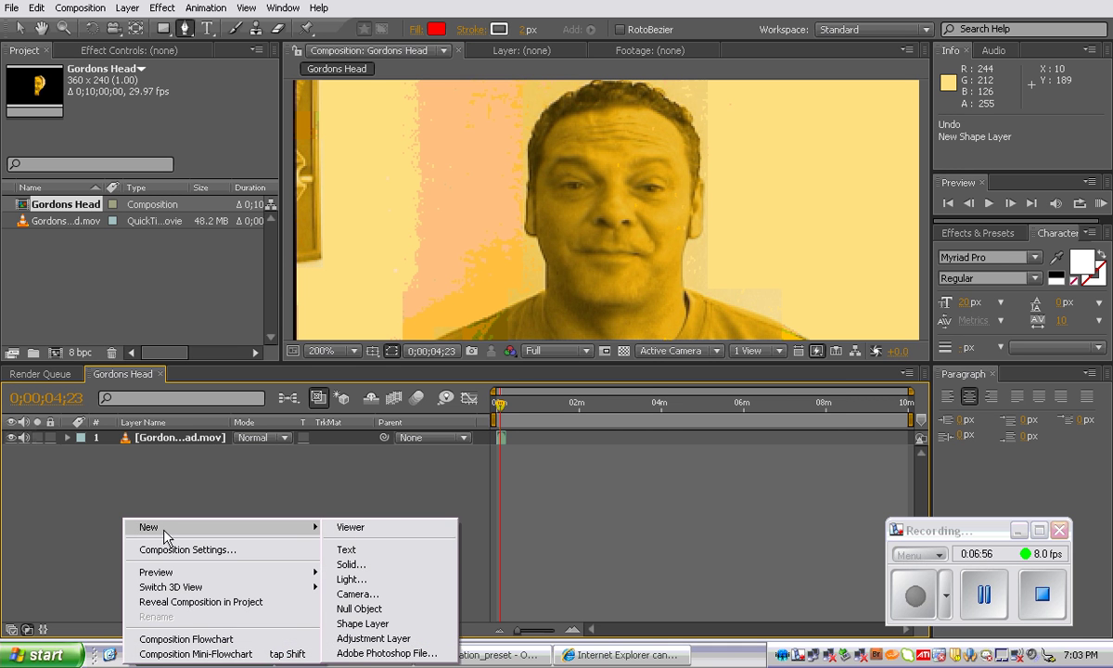
click(377, 624)
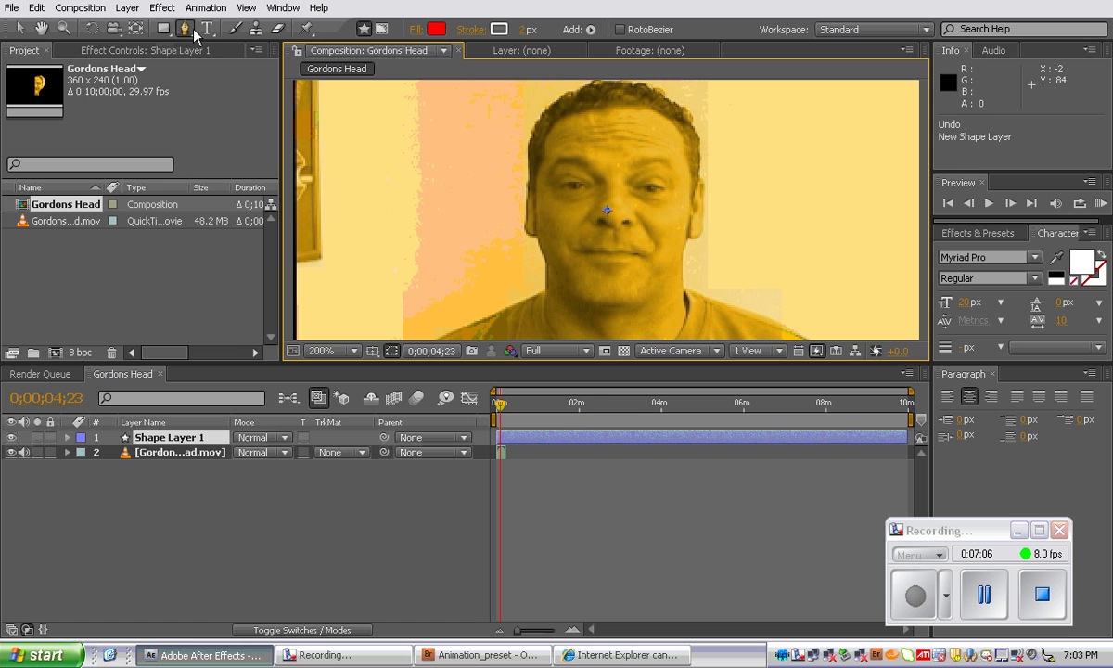
Trace the left neck, jaw, ear and a curved top of the head
click(543, 297)
click(545, 269)
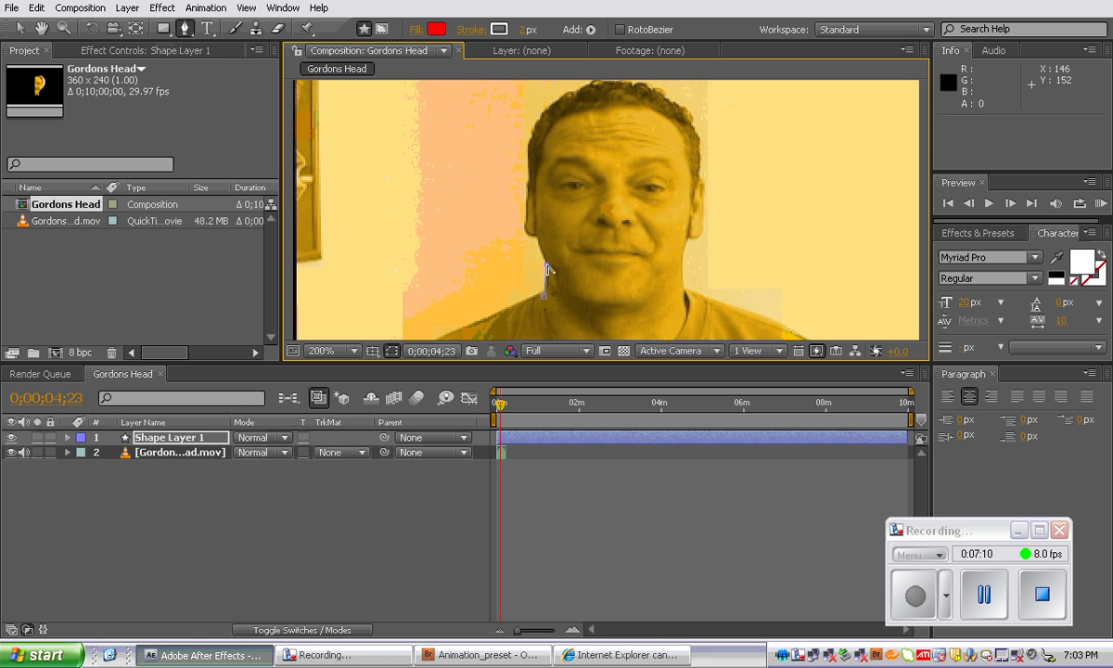
click(536, 237)
click(525, 229)
drag(602, 91, 694, 107)
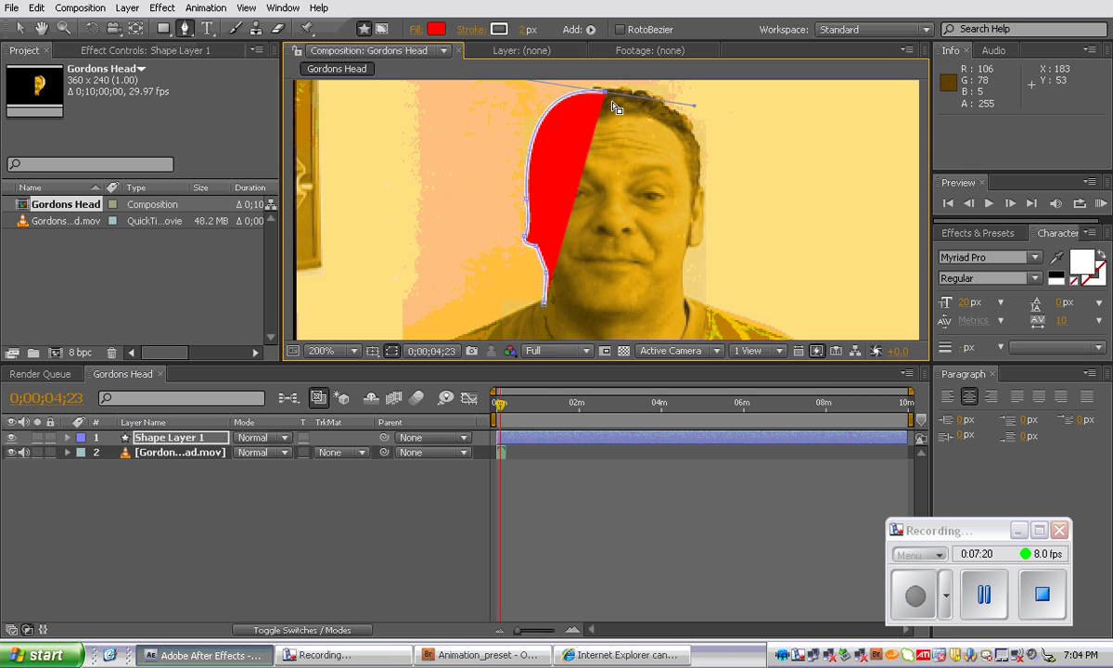
click(609, 93)
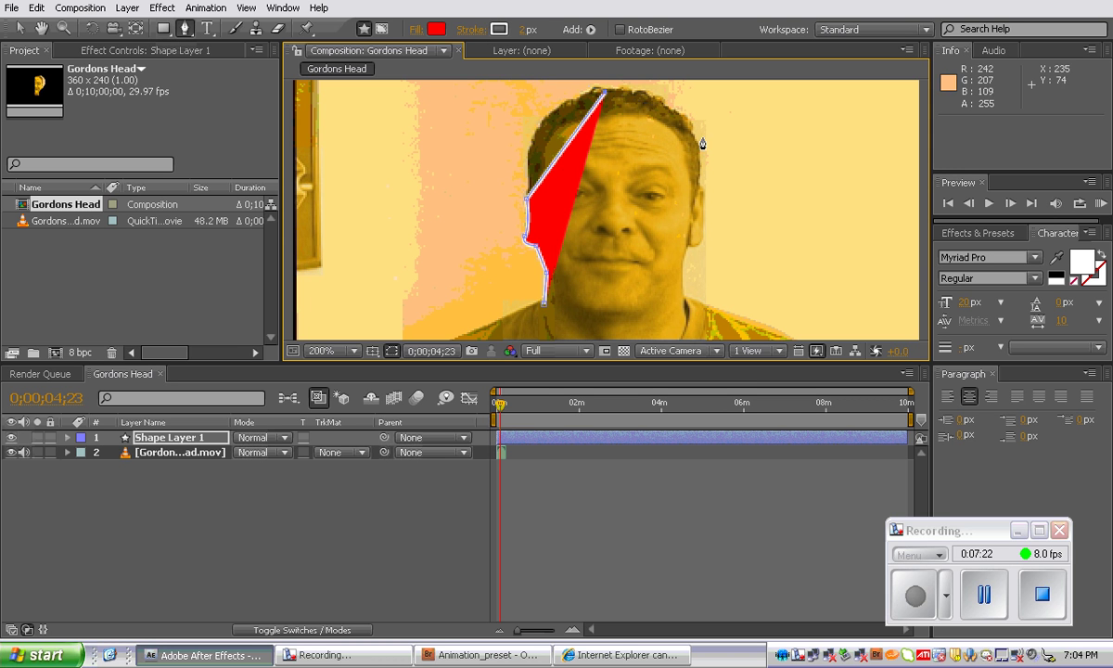
key(ctrl+z)
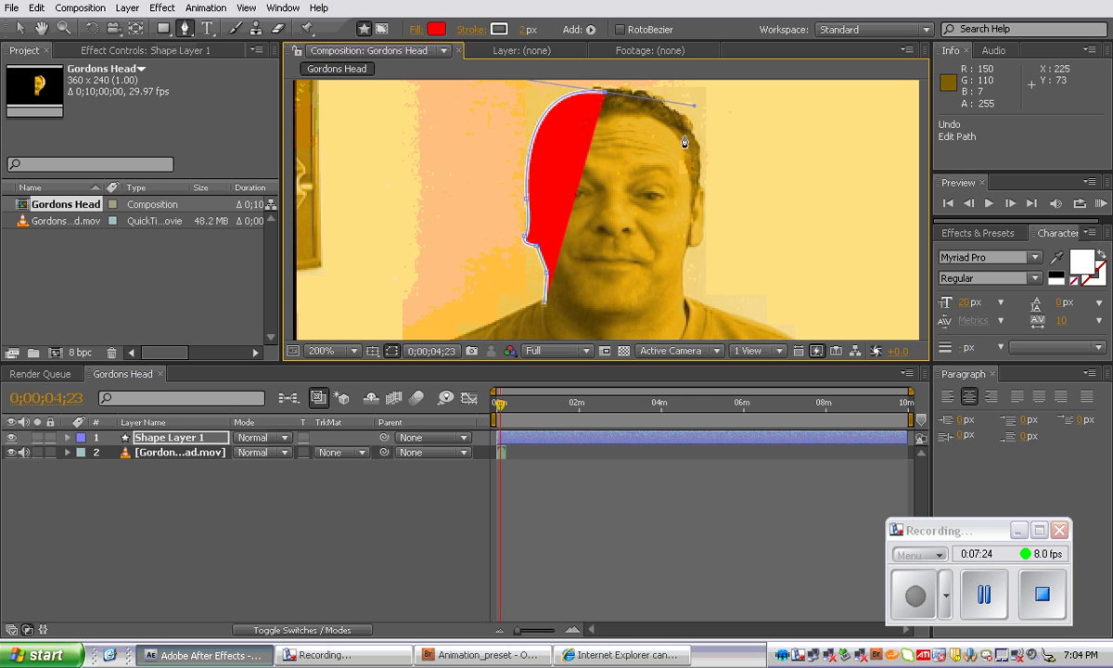
key(ctrl+z)
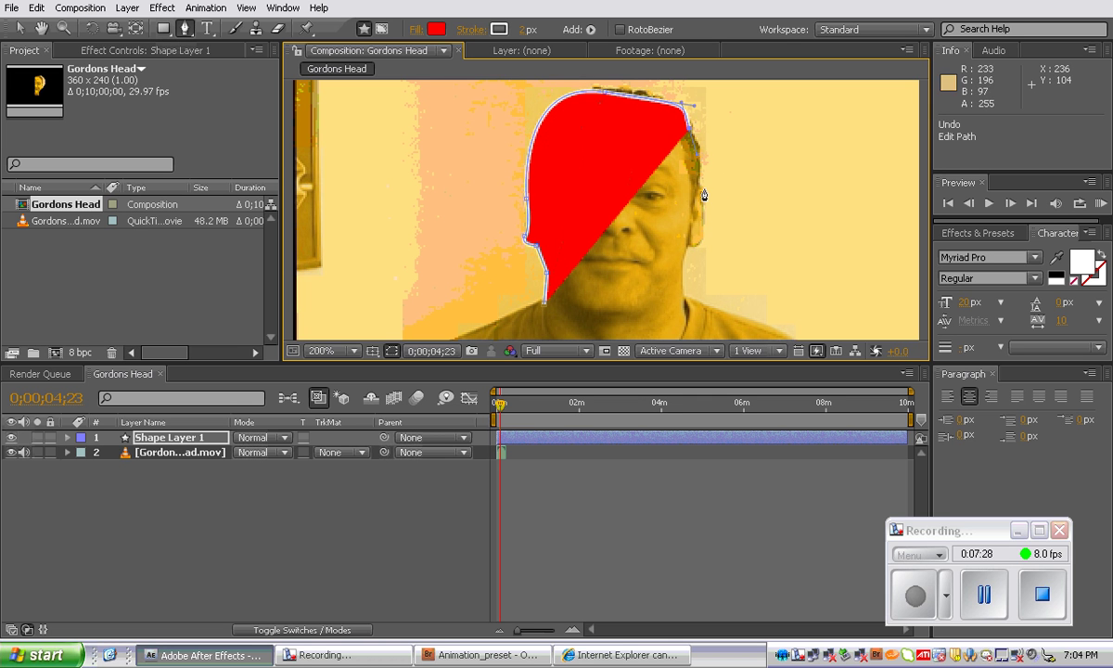
Trace the right side of the head and neck and close the path
click(701, 186)
drag(685, 244, 656, 247)
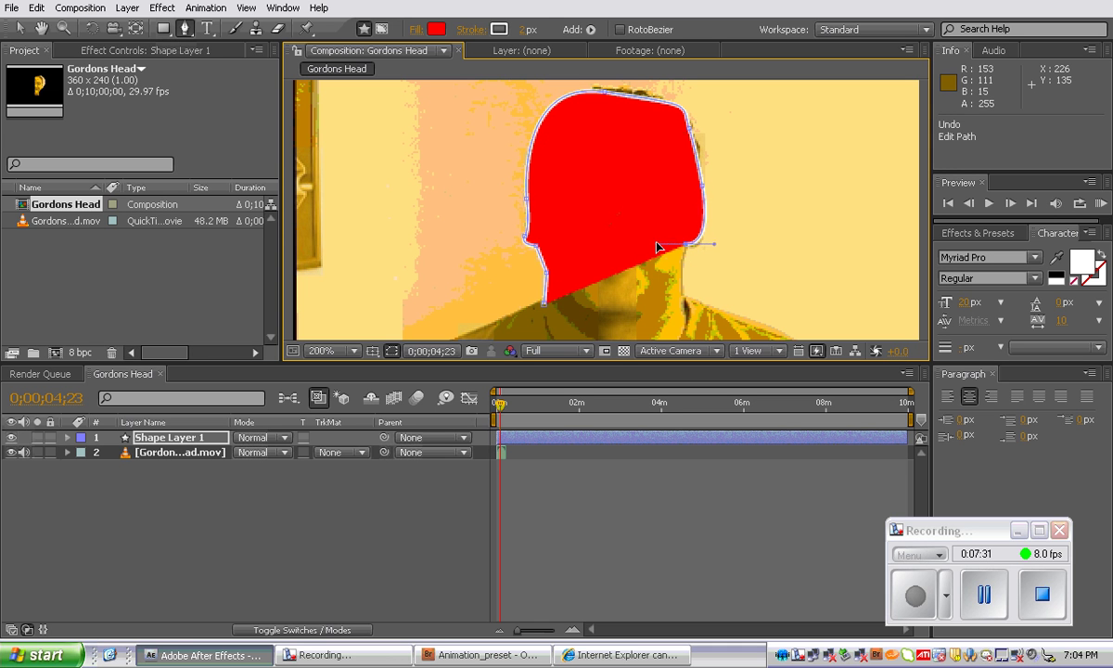
click(686, 293)
click(687, 332)
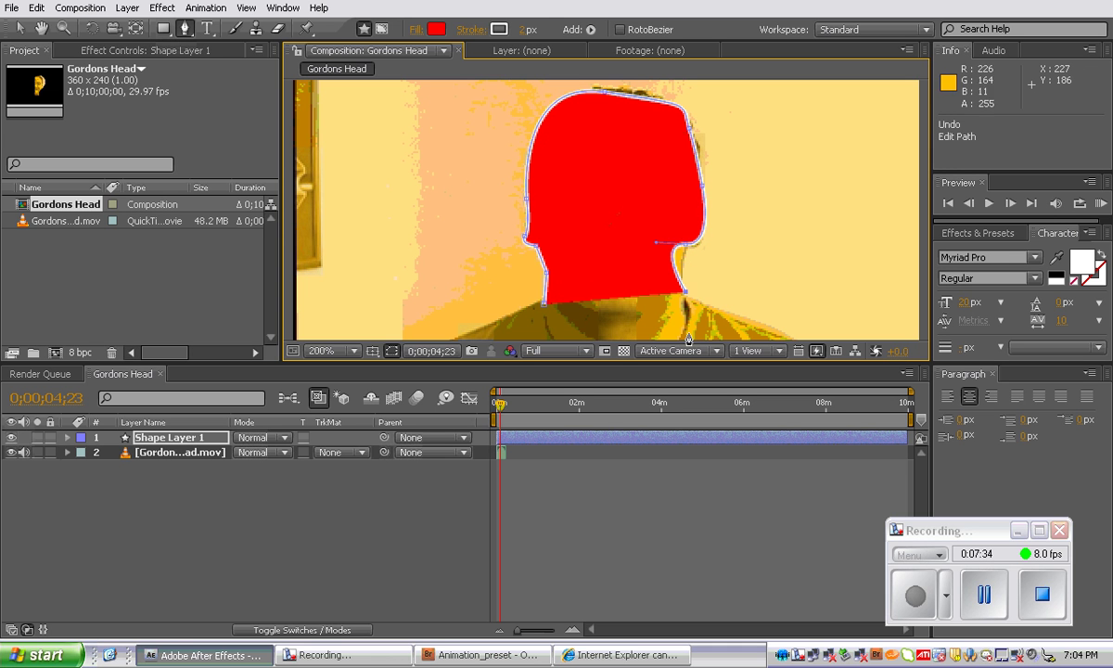
drag(685, 290, 682, 306)
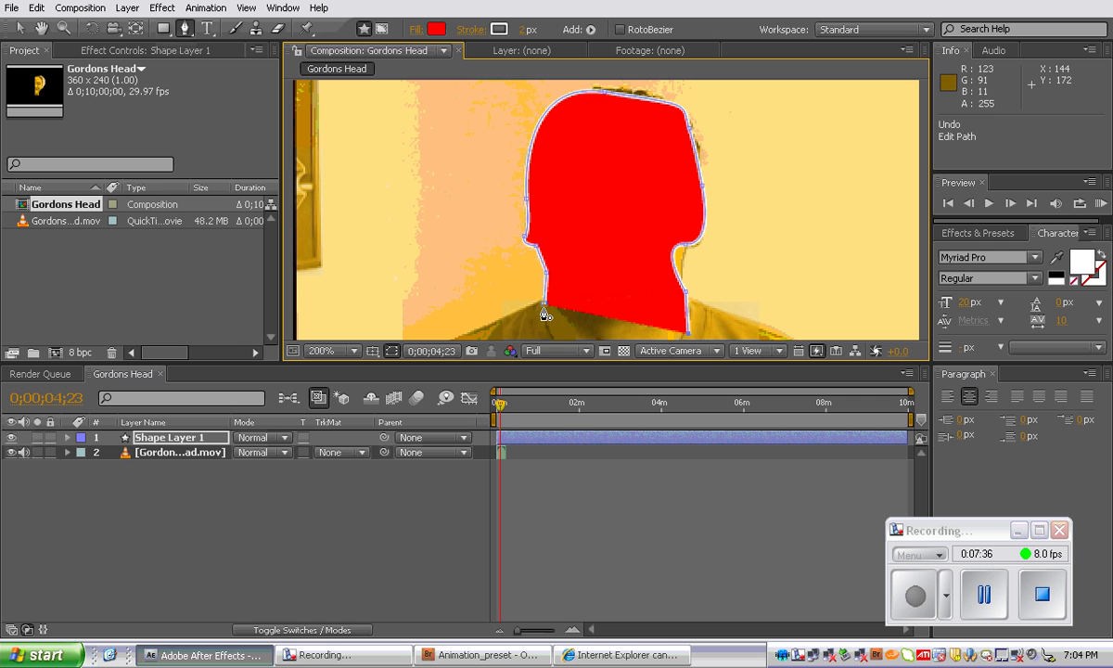
click(544, 312)
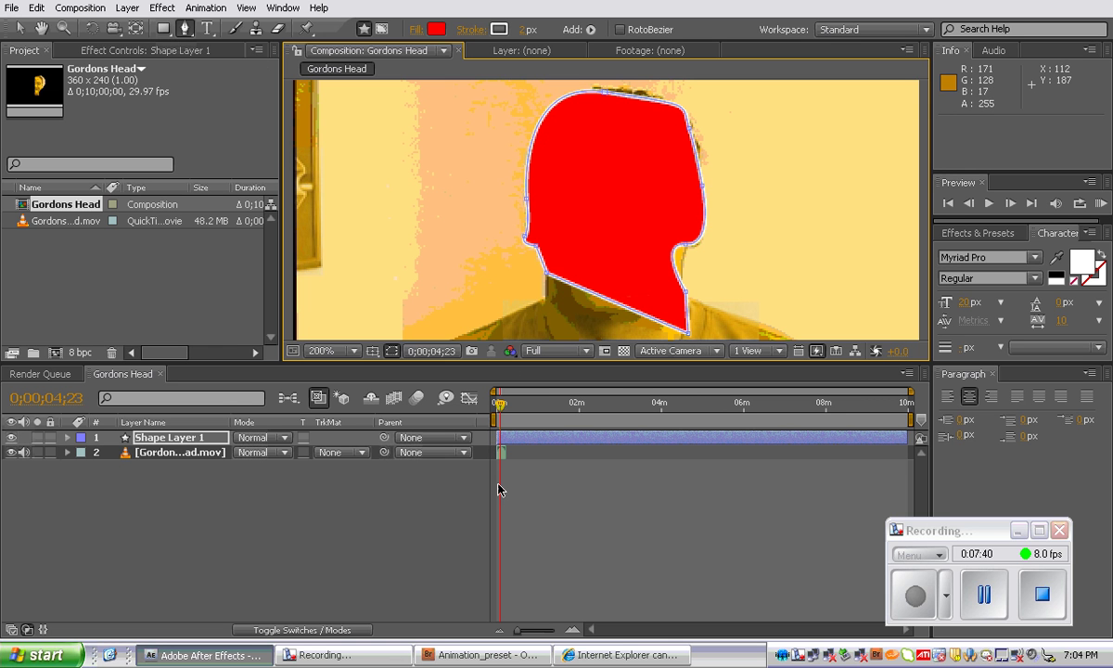
Set the clip's TrkMat to Alpha Matte "Shape Layer 1" and show the transparency grid
click(338, 631)
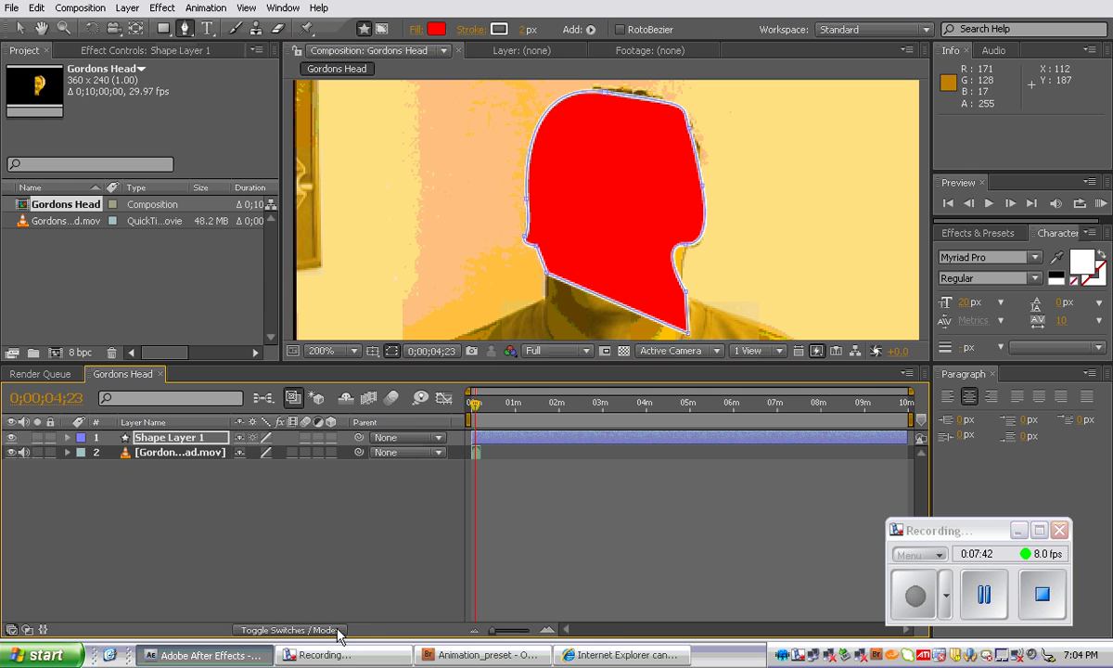
click(306, 631)
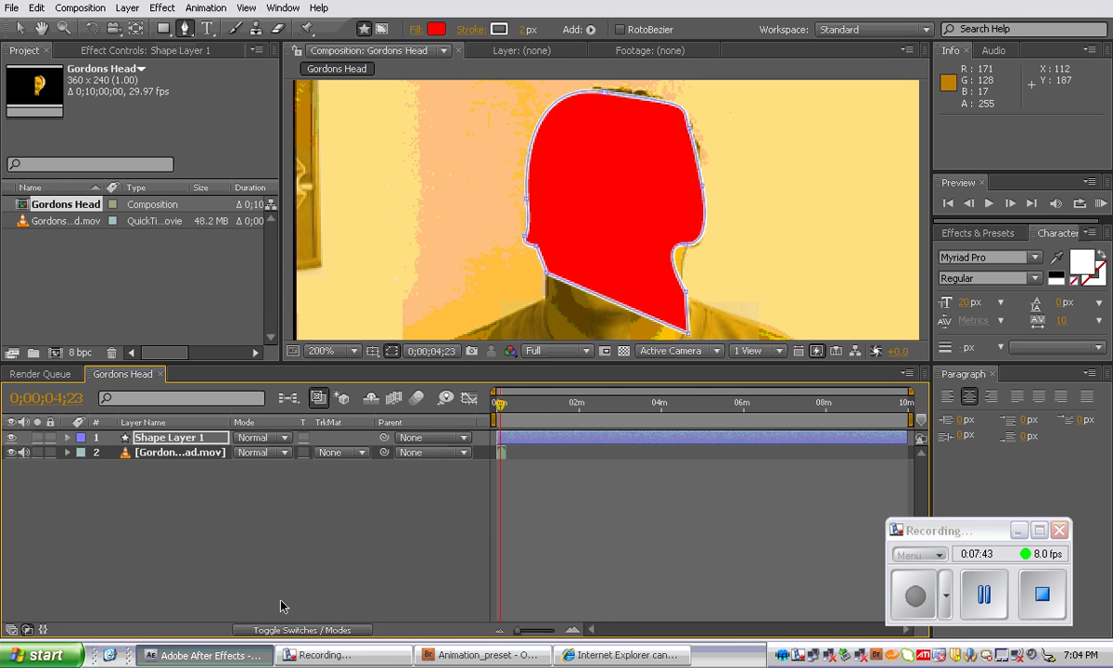
click(351, 457)
click(366, 492)
click(371, 454)
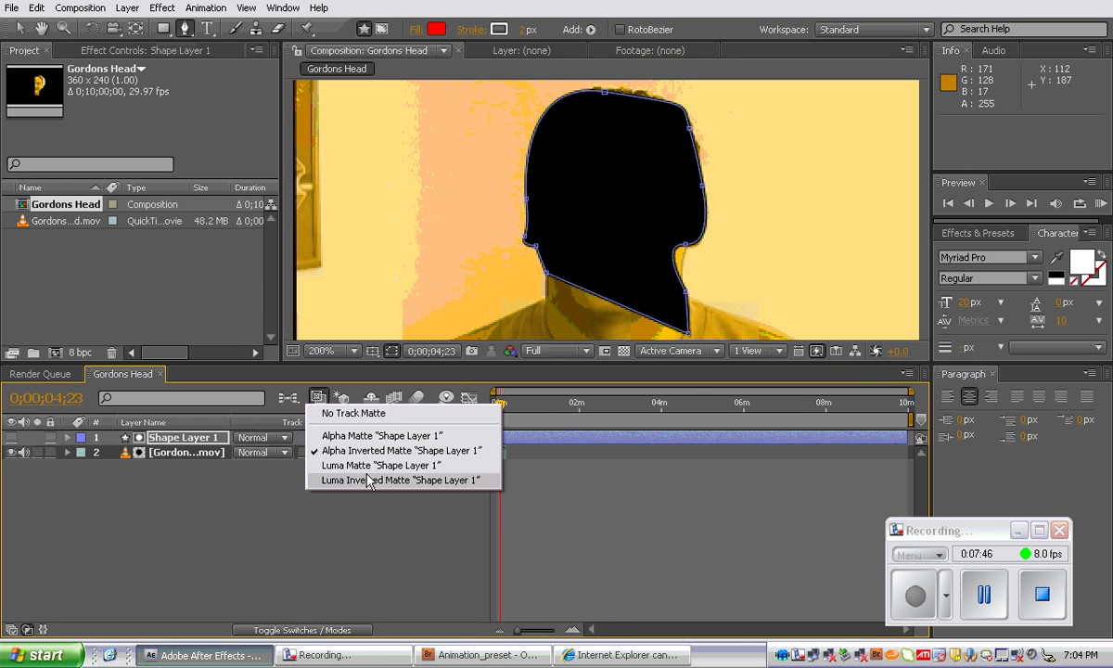
click(370, 438)
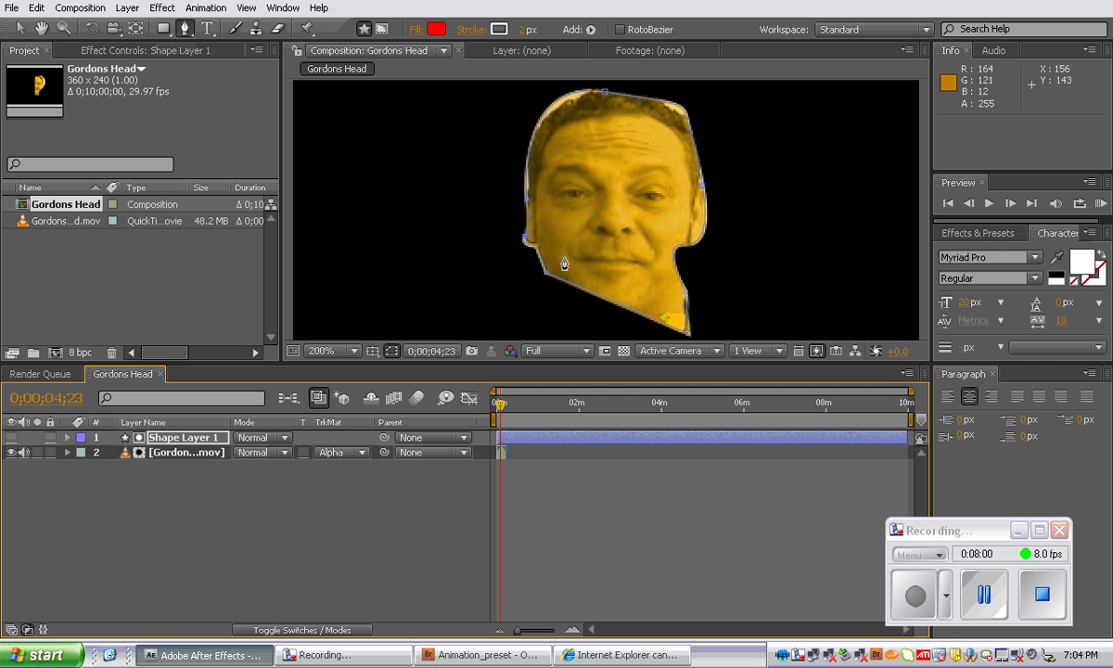
click(623, 351)
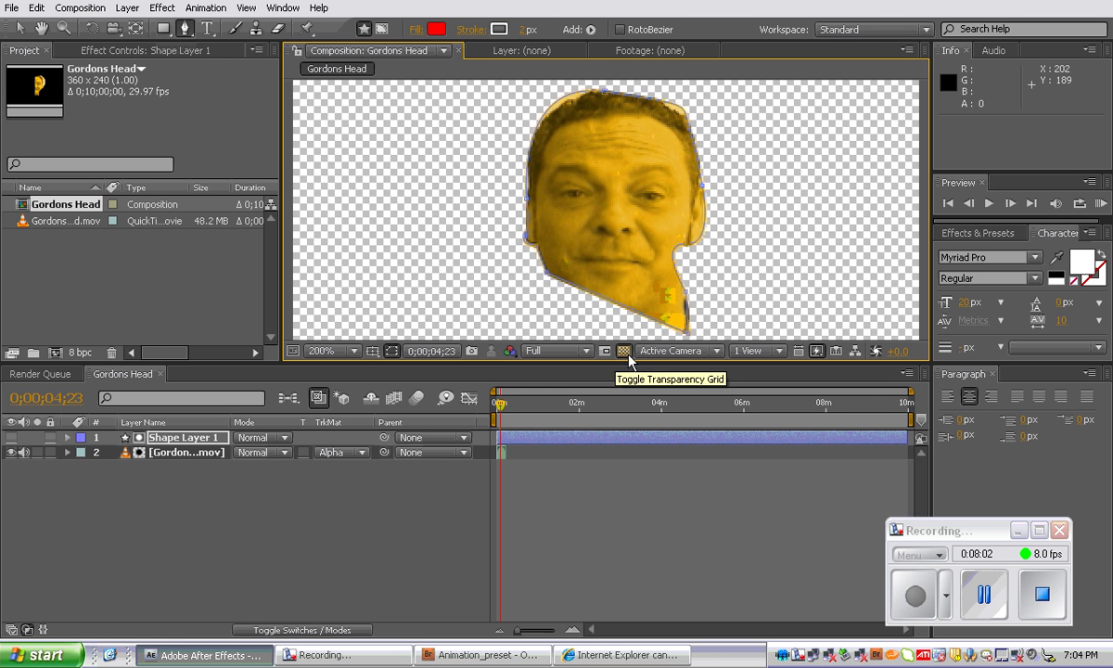